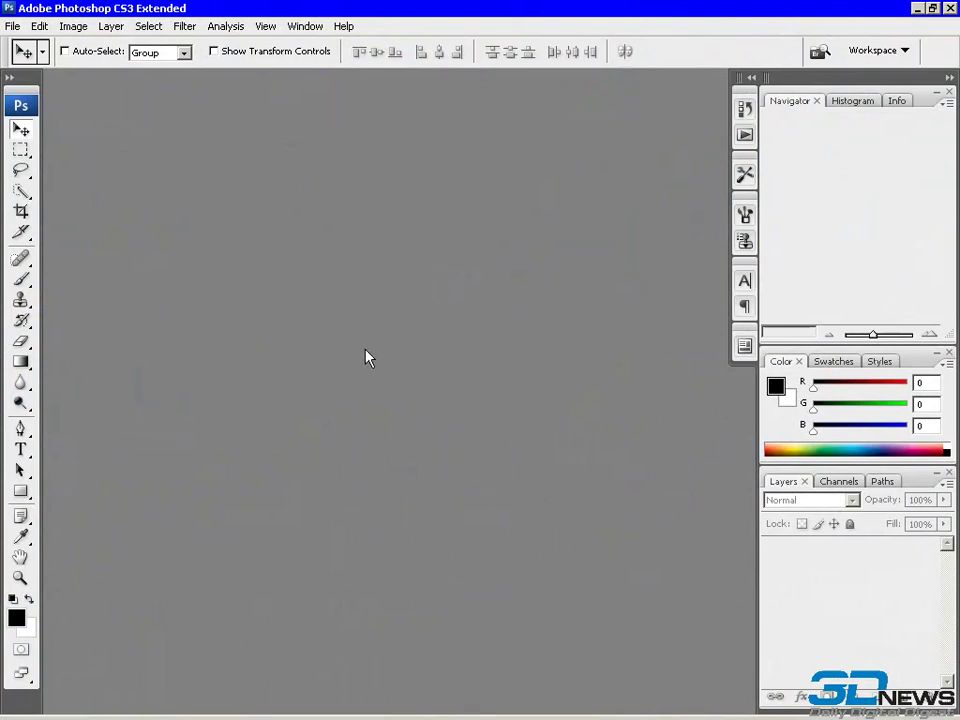
Step: Open P7020035.JPG, the three-masted ship photo, from the 3dnews course folder
click(10, 26)
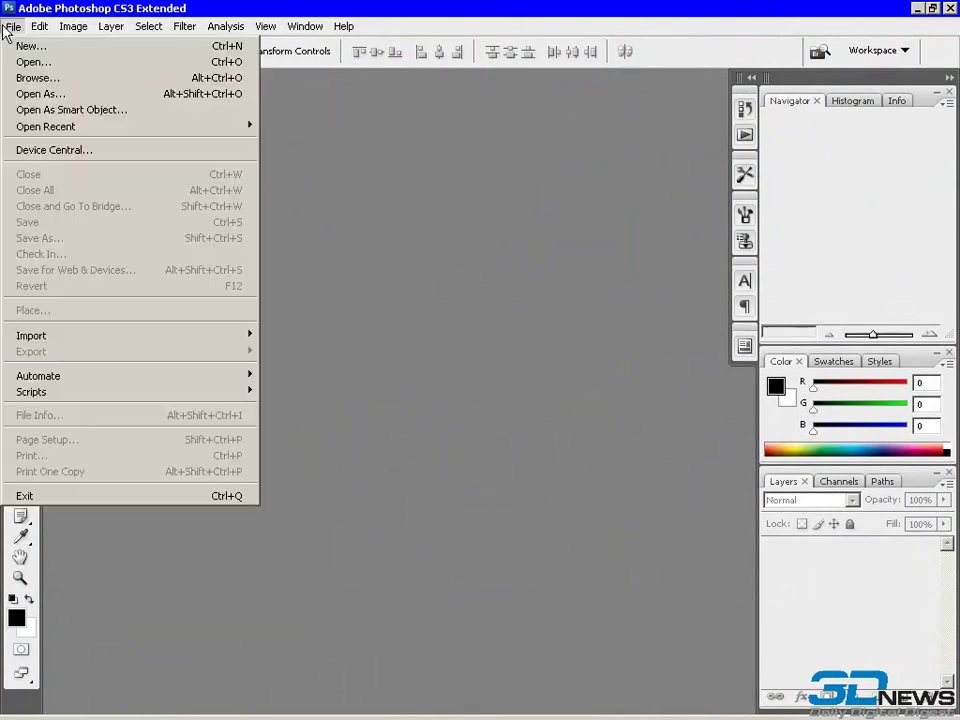
click(16, 60)
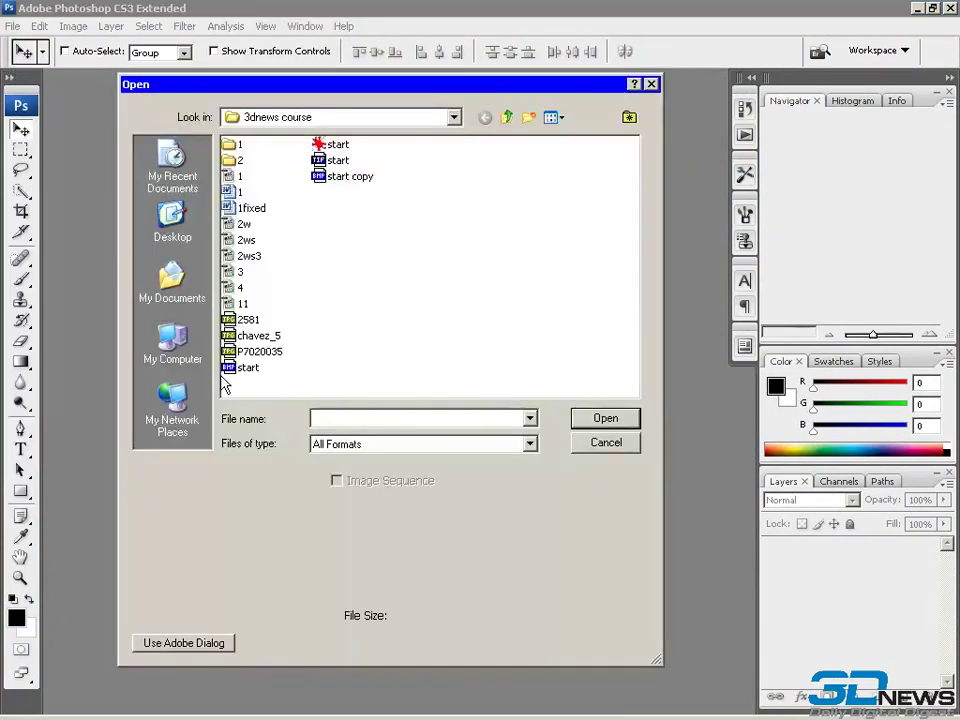
click(283, 351)
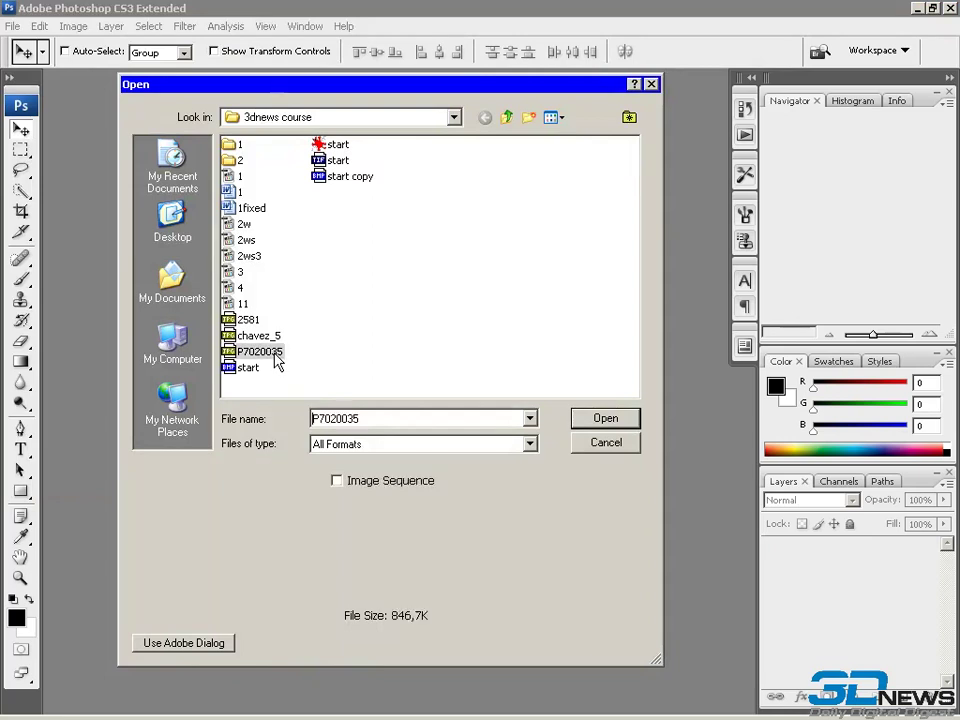
click(617, 428)
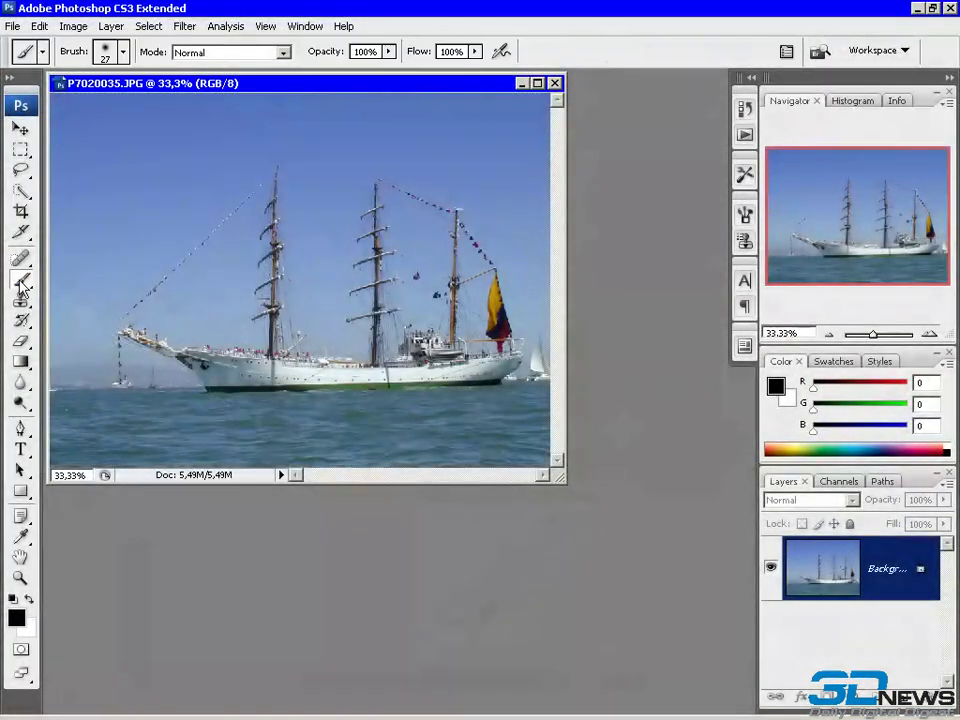
Step: Brush a black stroke across the upper-left sky and erase its left half back to white
drag(174, 144, 263, 132)
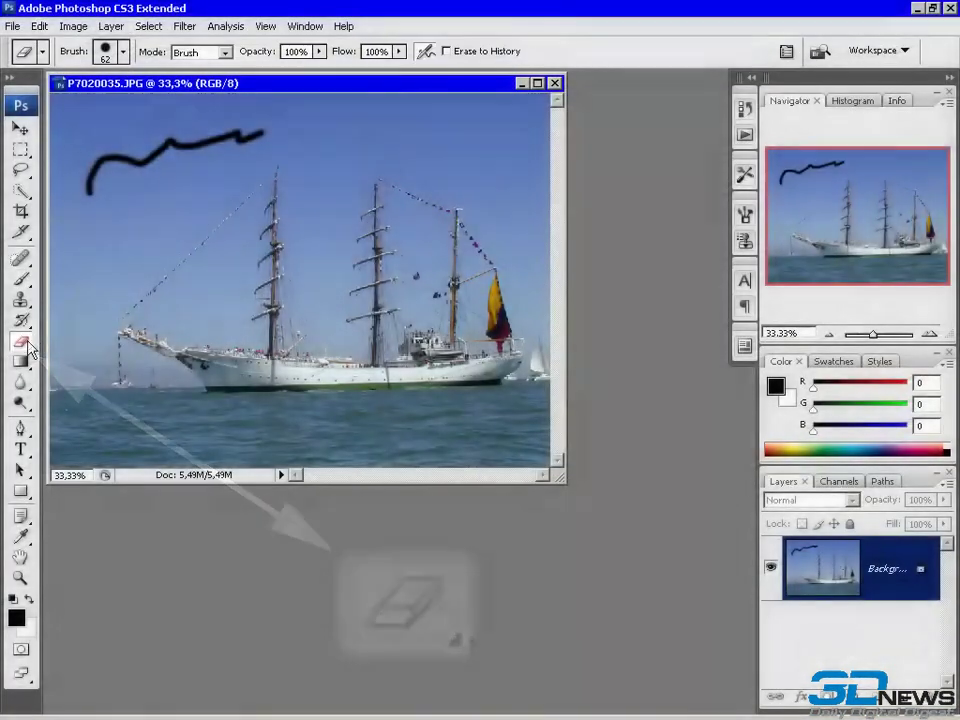
drag(161, 144, 85, 204)
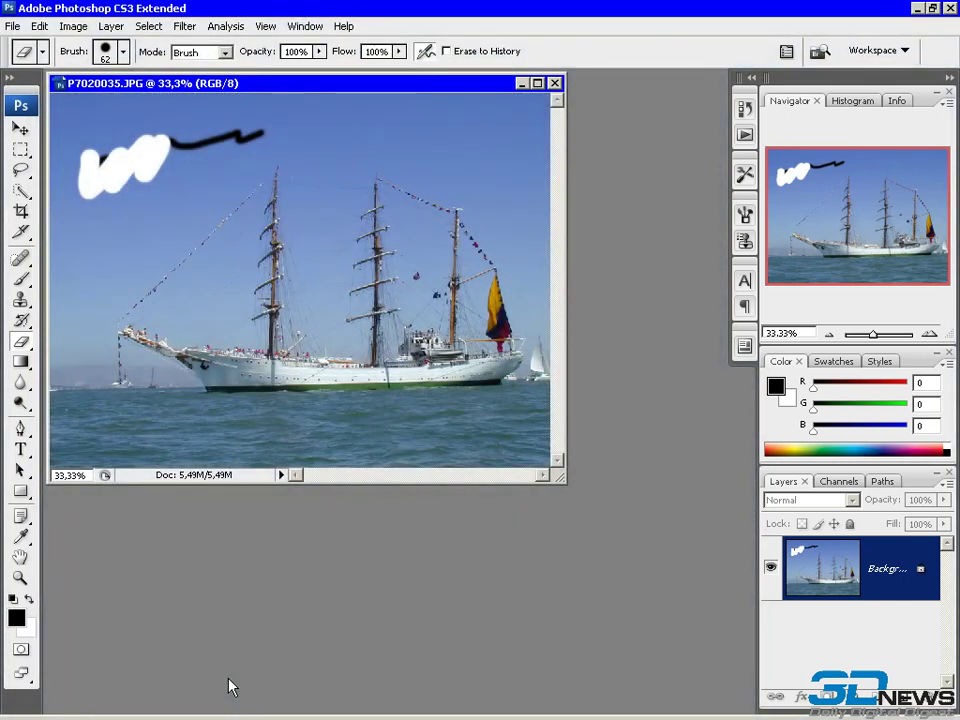
Step: Pick the cyan swatch (R 0, G 174, B 239) as foreground, then cycle through the Color, Channels and Layers tabs
click(847, 366)
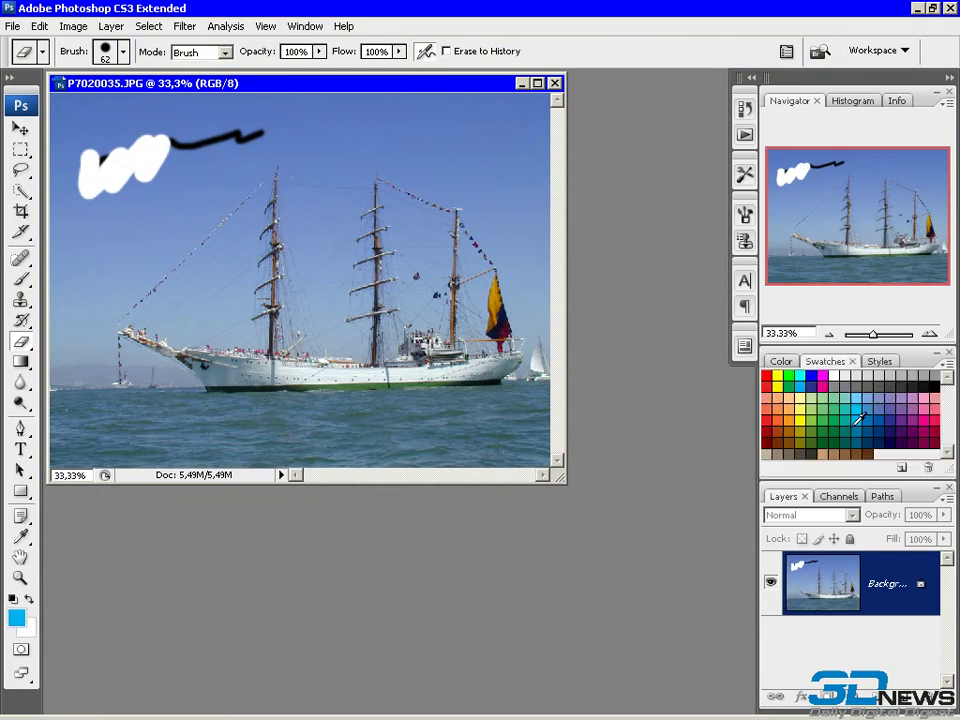
click(779, 362)
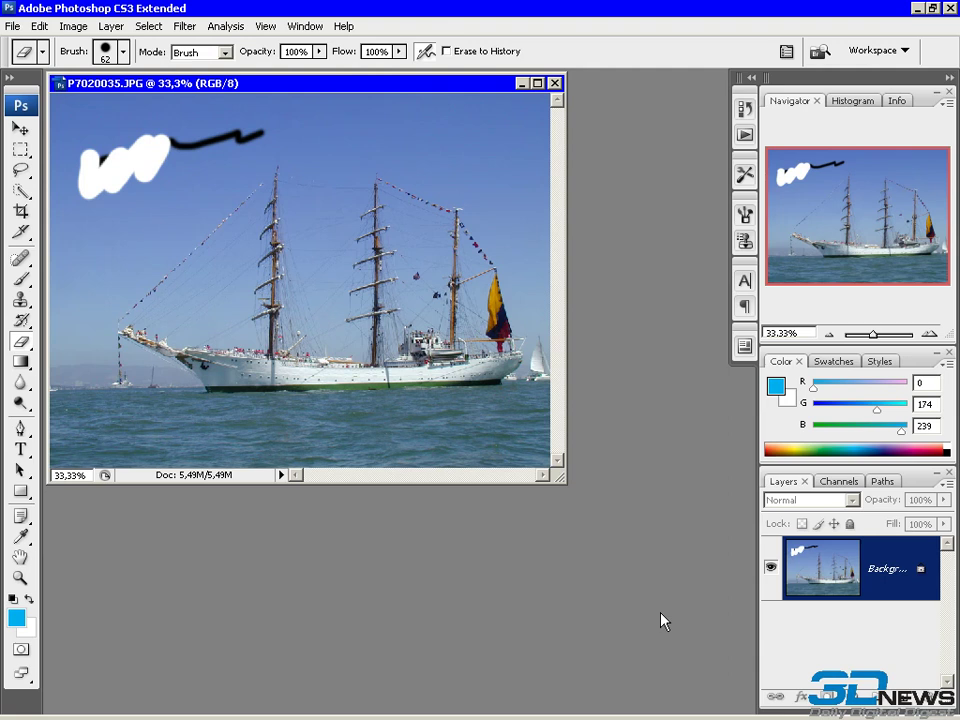
click(839, 484)
click(776, 484)
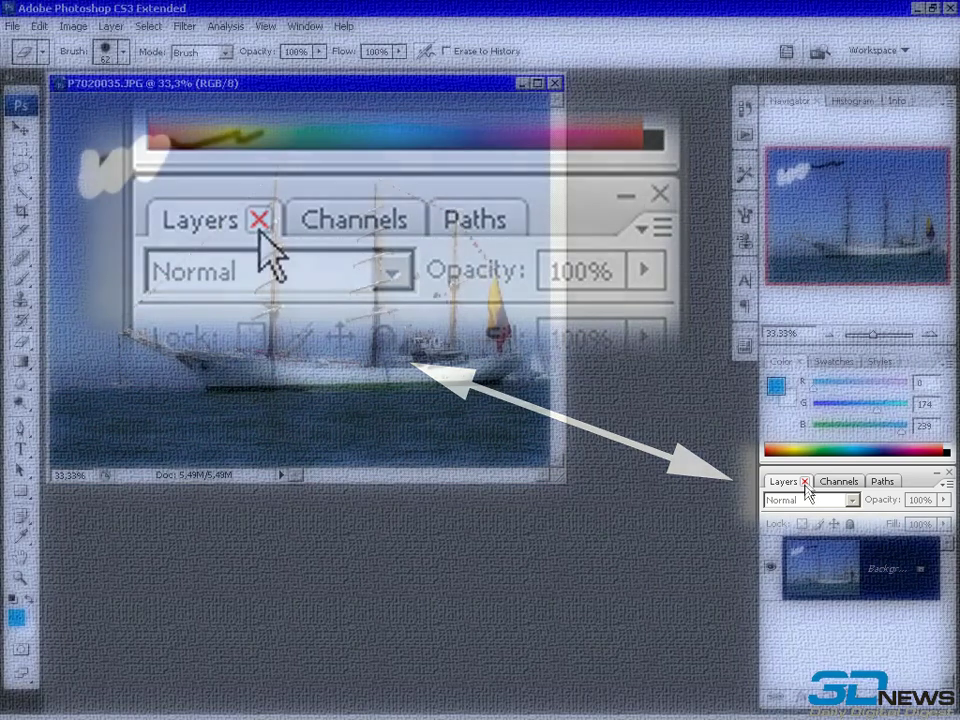
Step: Close the Layers and Channels panels, make the Navigator taller, and collapse the dock to icons
click(805, 483)
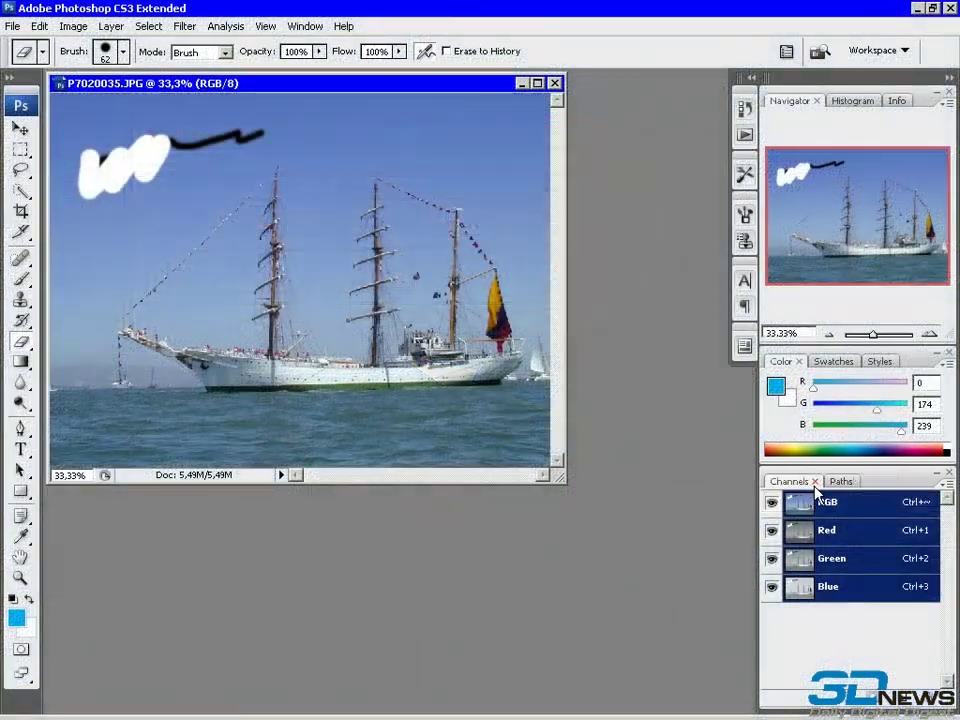
click(815, 482)
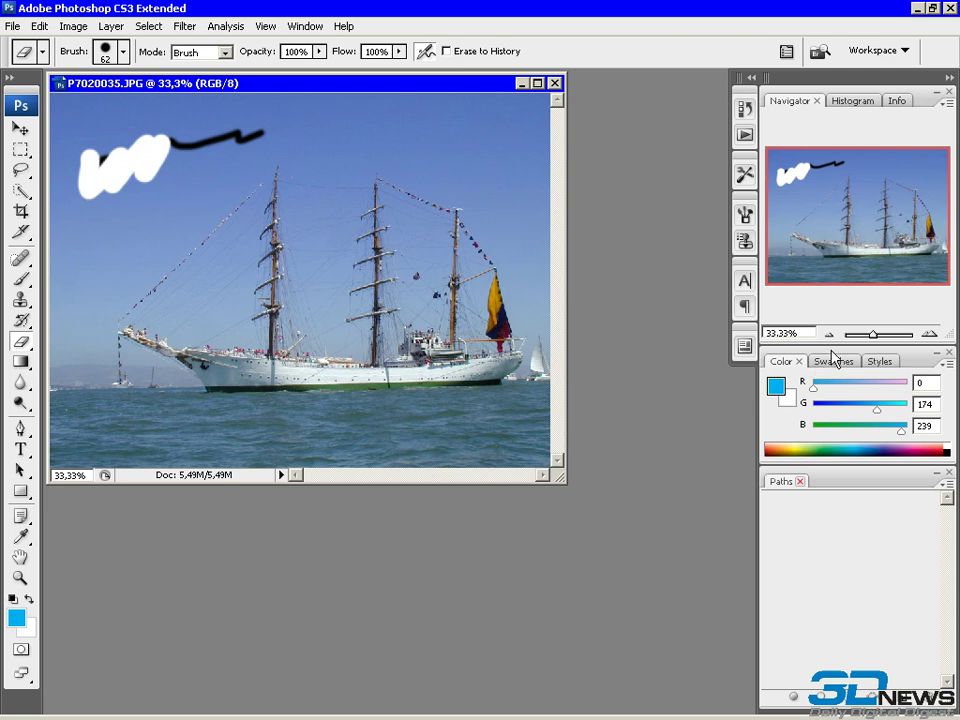
mouse_move(835, 341)
mouse_down()
mouse_move(853, 497)
mouse_move(829, 212)
mouse_move(829, 410)
mouse_up()
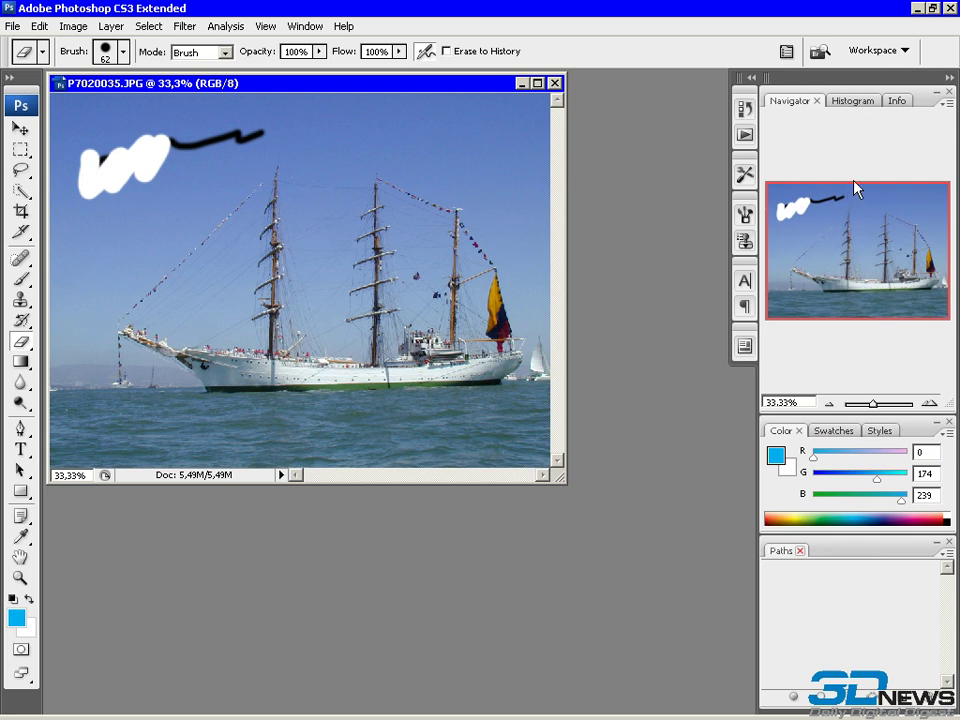
click(949, 79)
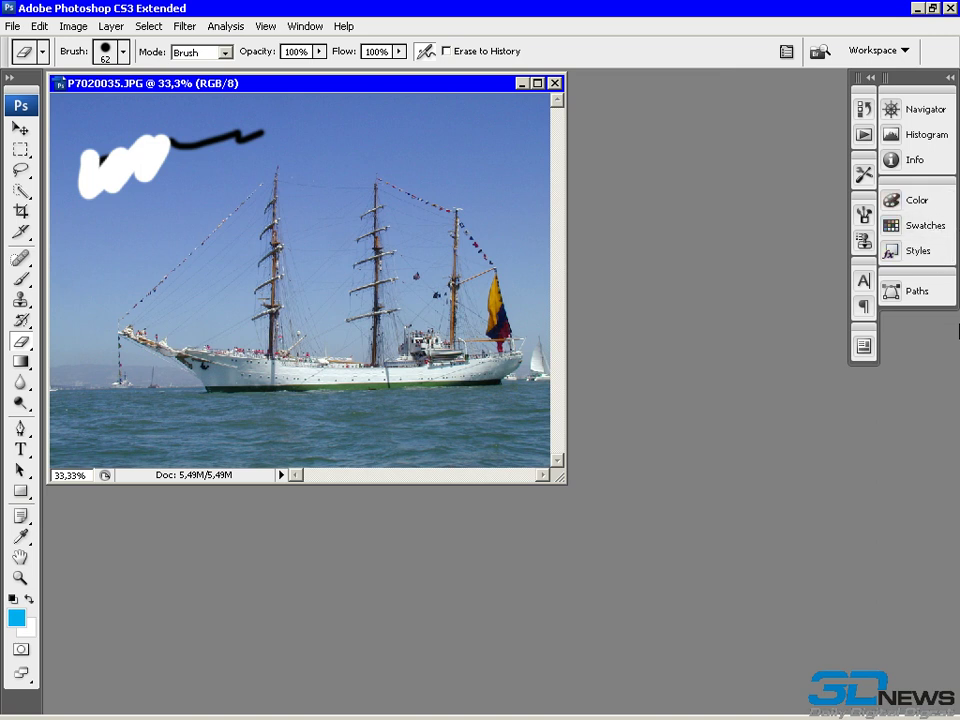
Step: Toggle the Navigator icon, expand the dock to full panels, and nudge the image window right
click(921, 117)
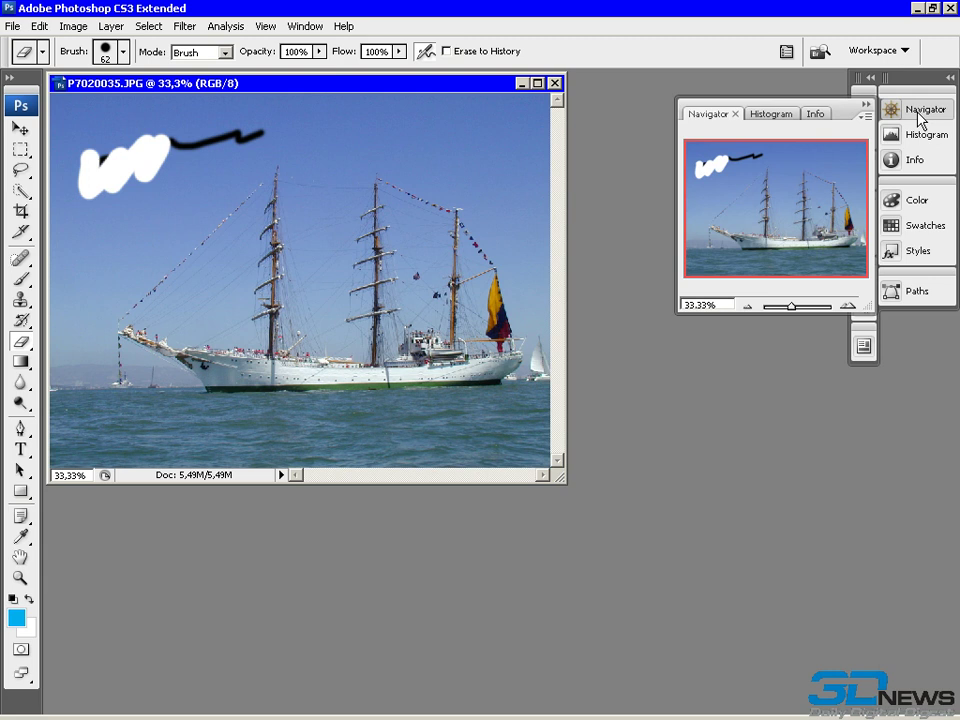
click(920, 112)
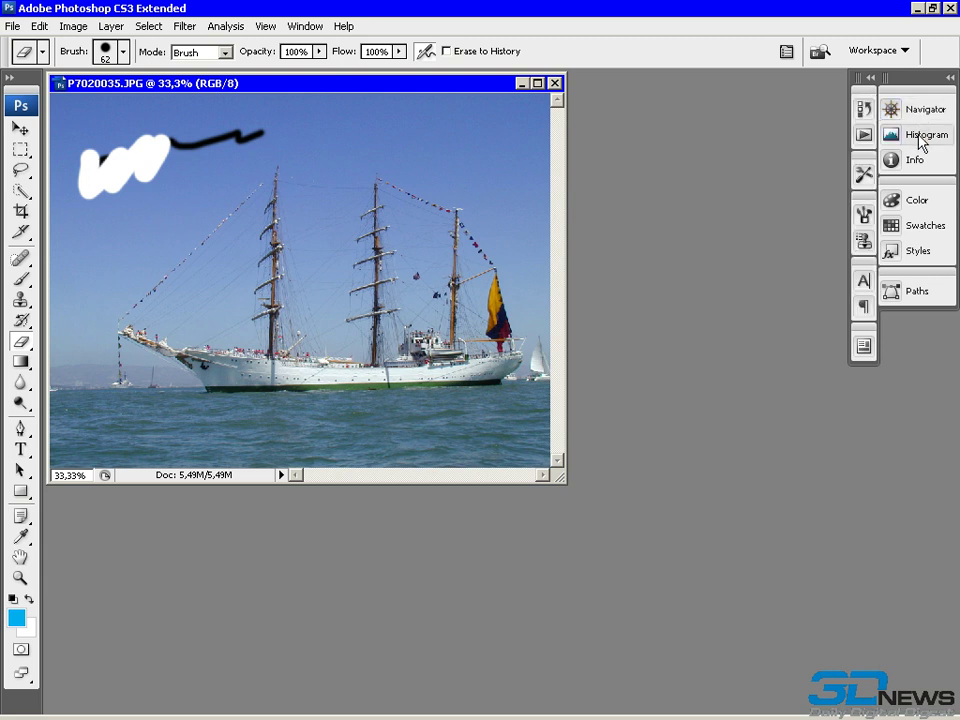
click(950, 77)
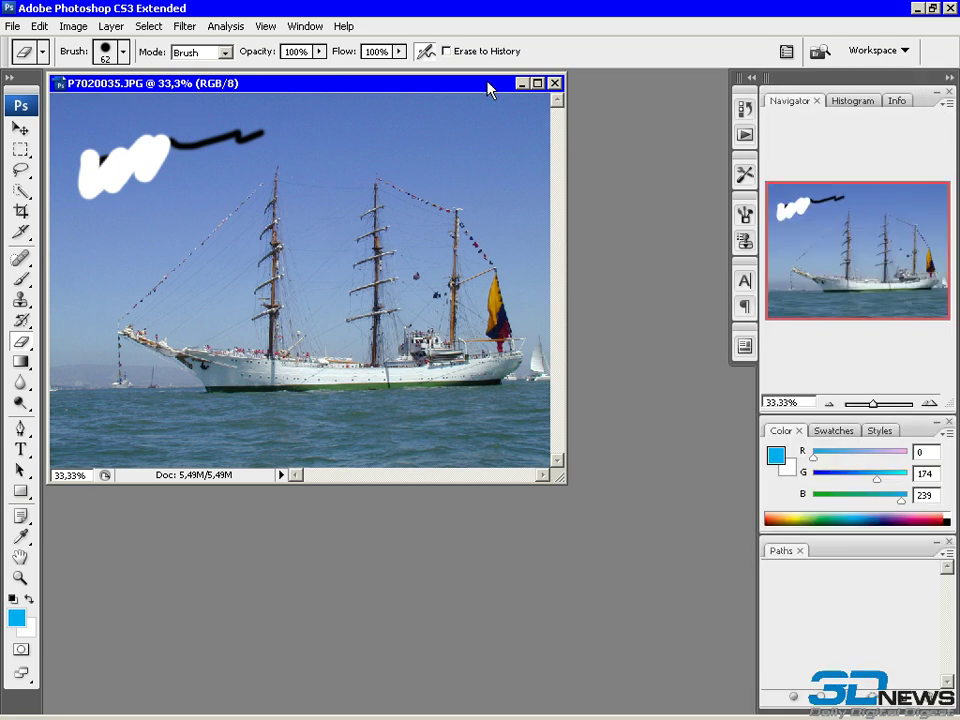
drag(490, 88, 554, 93)
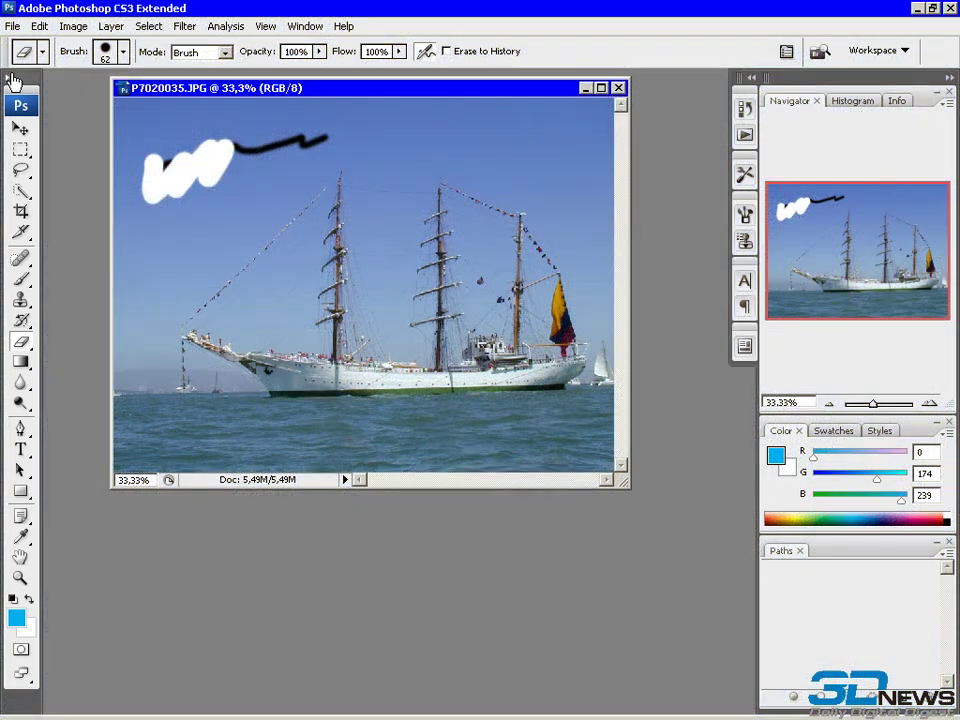
Step: Toggle the toolbox between one and two columns, then show the Marquee tool's shape options
click(8, 76)
click(8, 77)
click(8, 77)
click(21, 152)
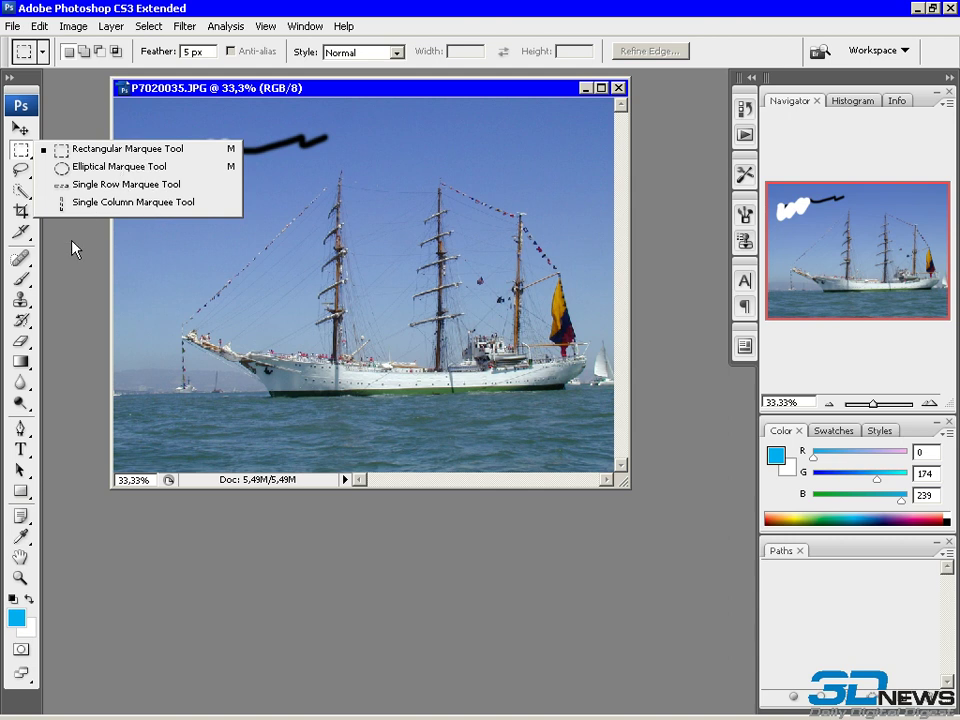
Step: Draw a 13 px-feathered elliptical selection around the foremast and close the Color/Swatches/Styles group
click(82, 168)
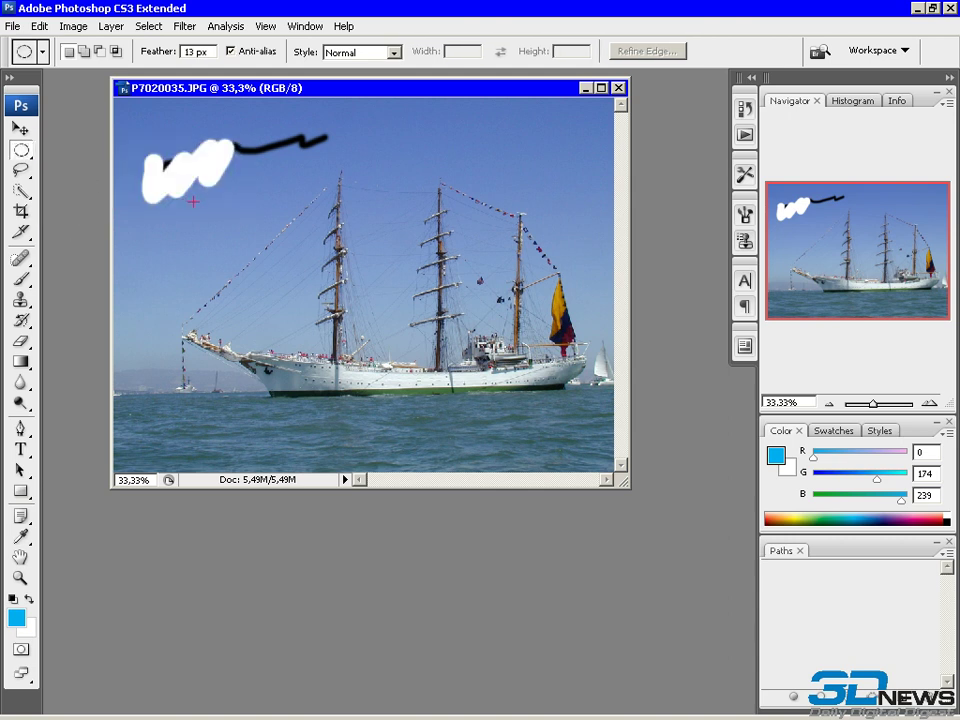
drag(330, 342, 333, 345)
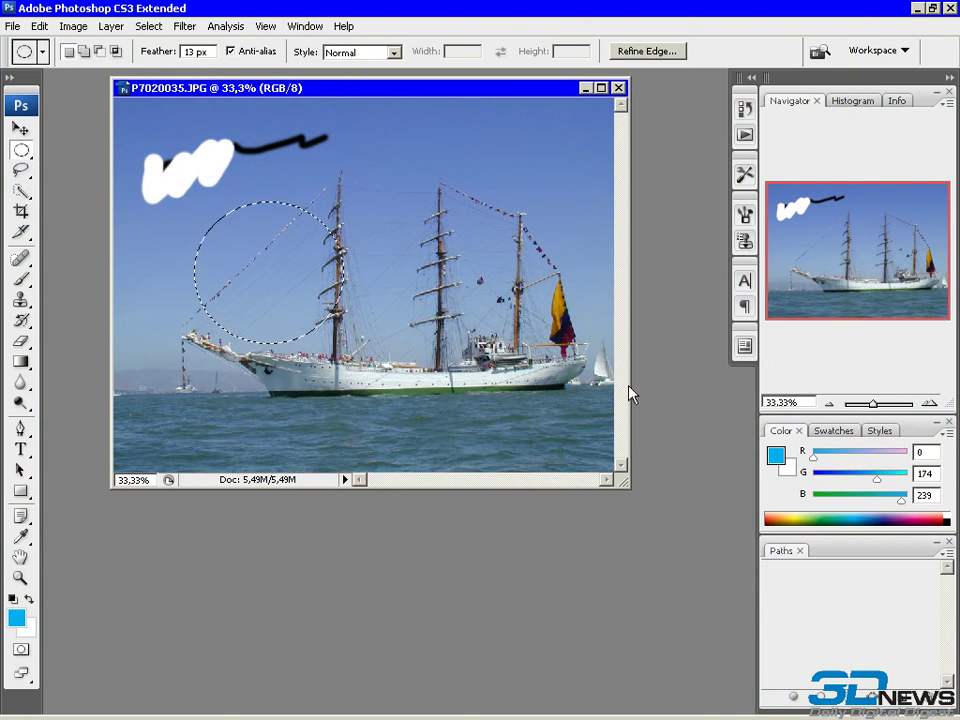
click(947, 421)
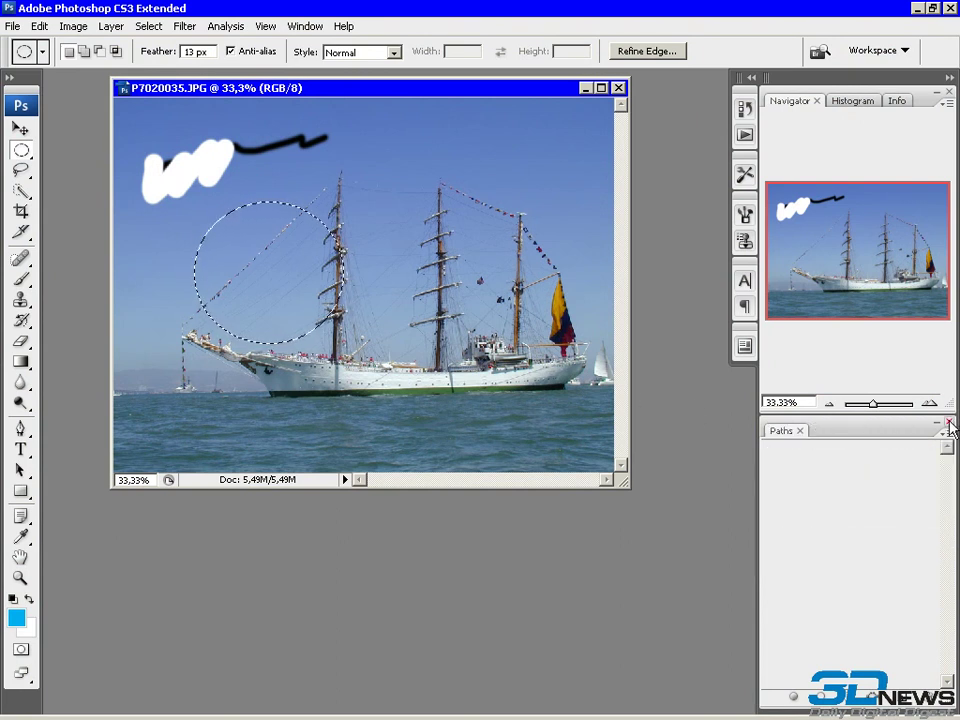
Step: Reshow the Color panel, reset to the Default Workspace, and close P7020035.JPG without saving
click(305, 27)
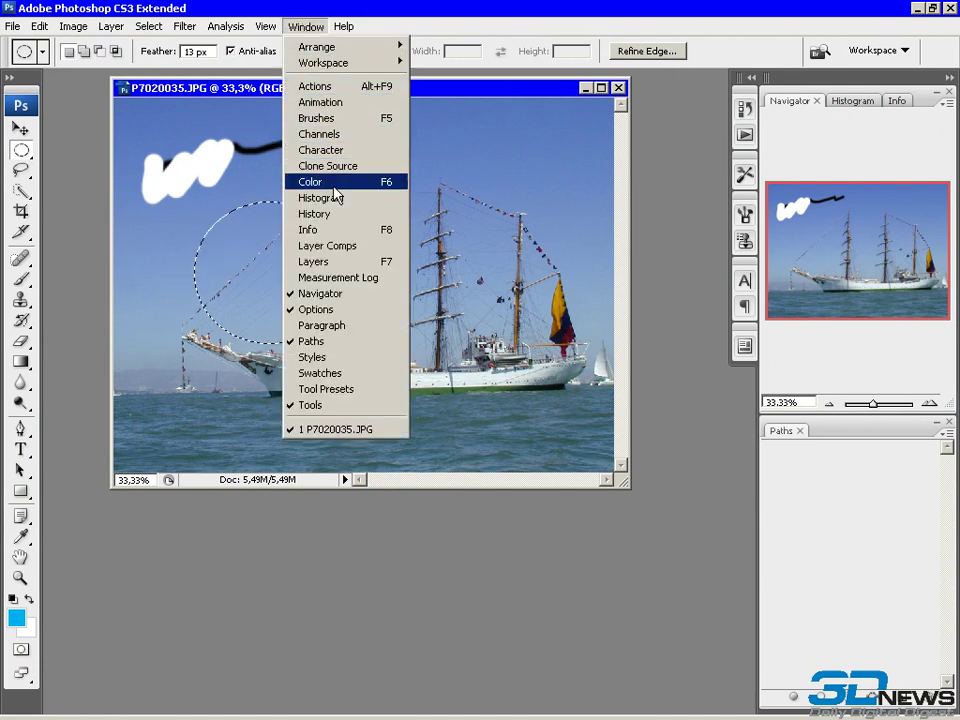
click(334, 184)
click(305, 27)
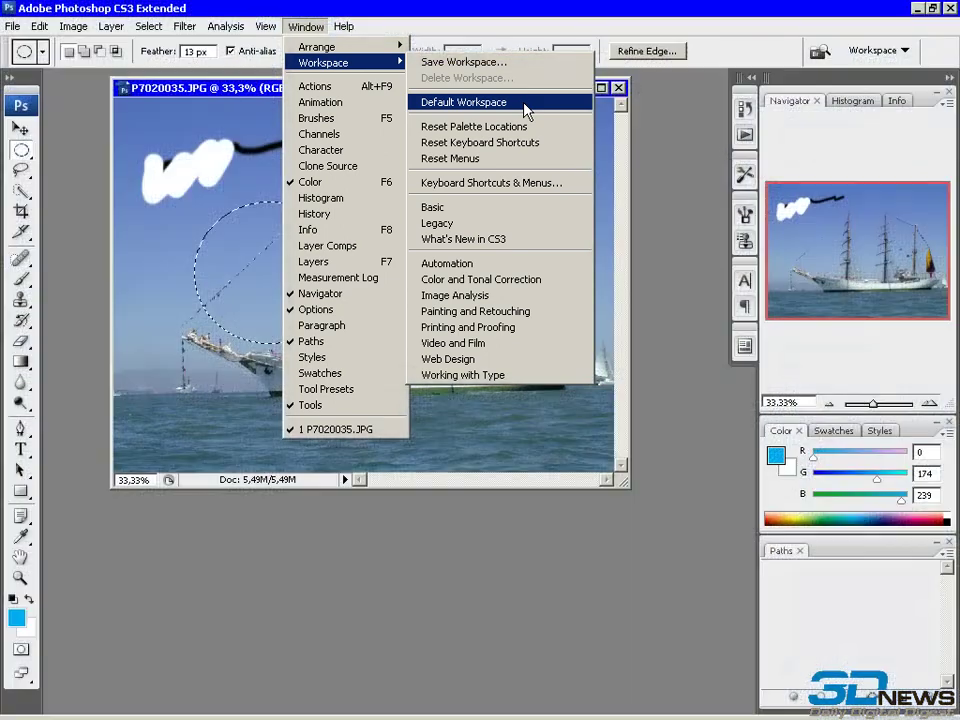
click(524, 102)
click(619, 88)
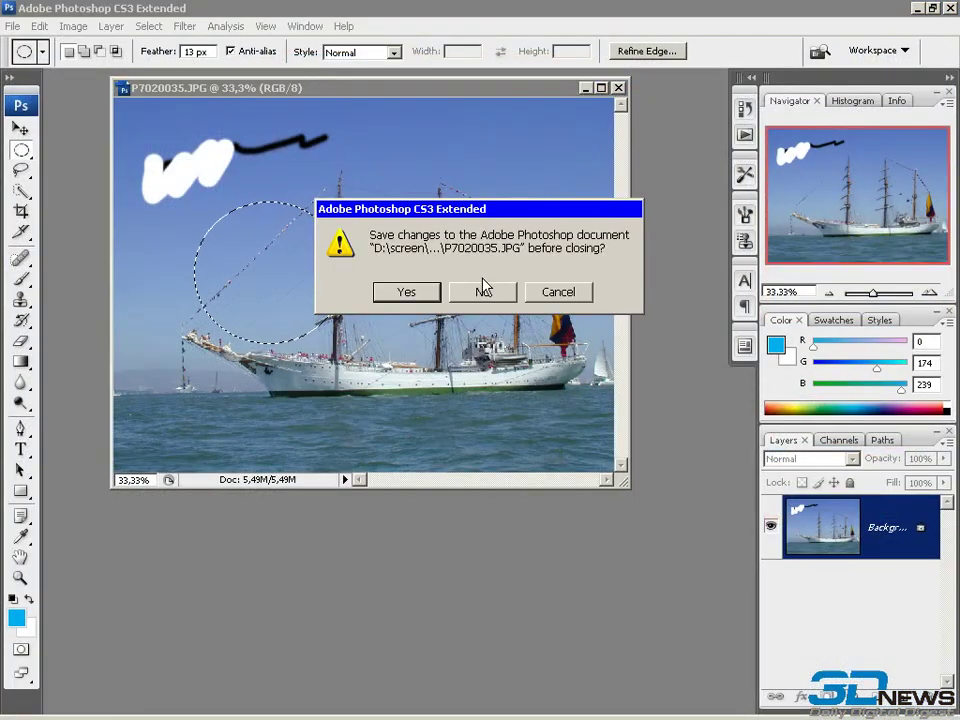
click(483, 292)
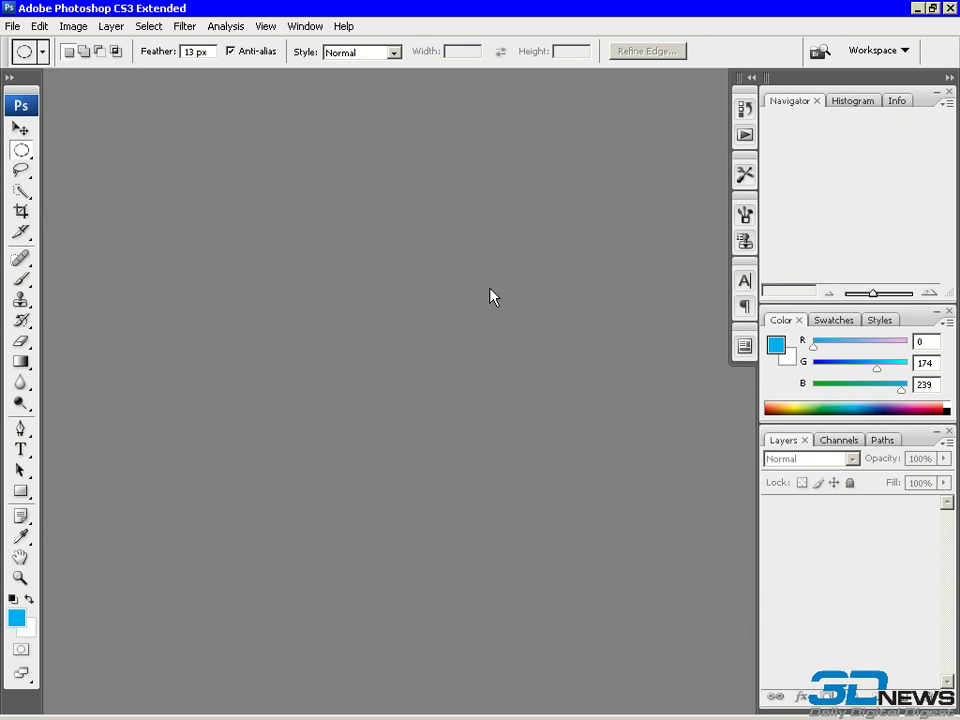
Step: Open P7020035 and the portrait photo together from the 3dnews course folder using Ctrl+O
key(ctrl+o)
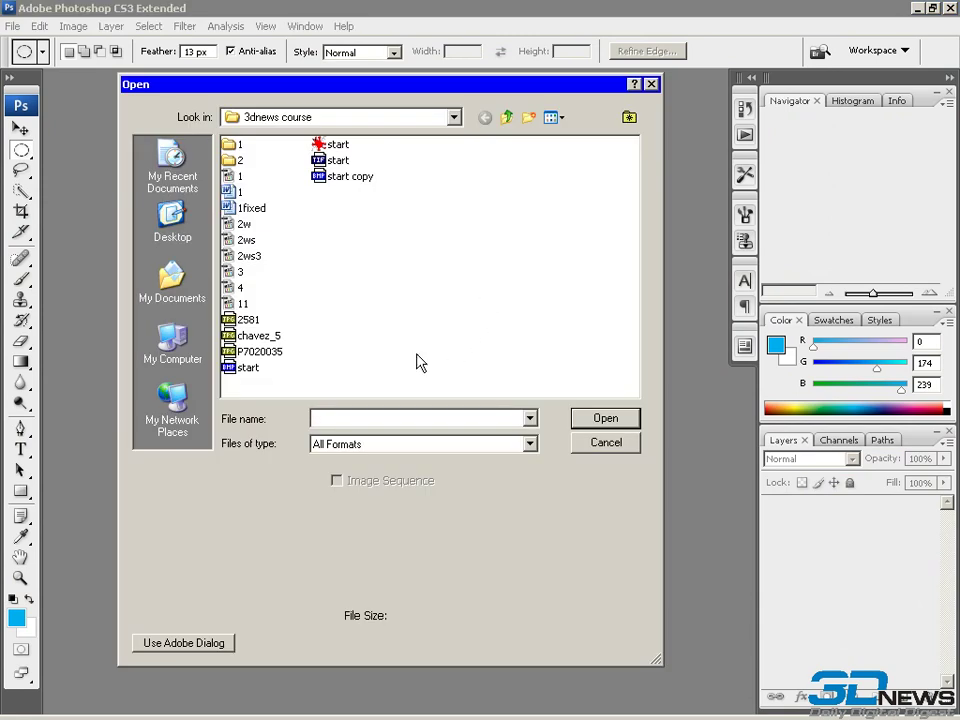
click(266, 353)
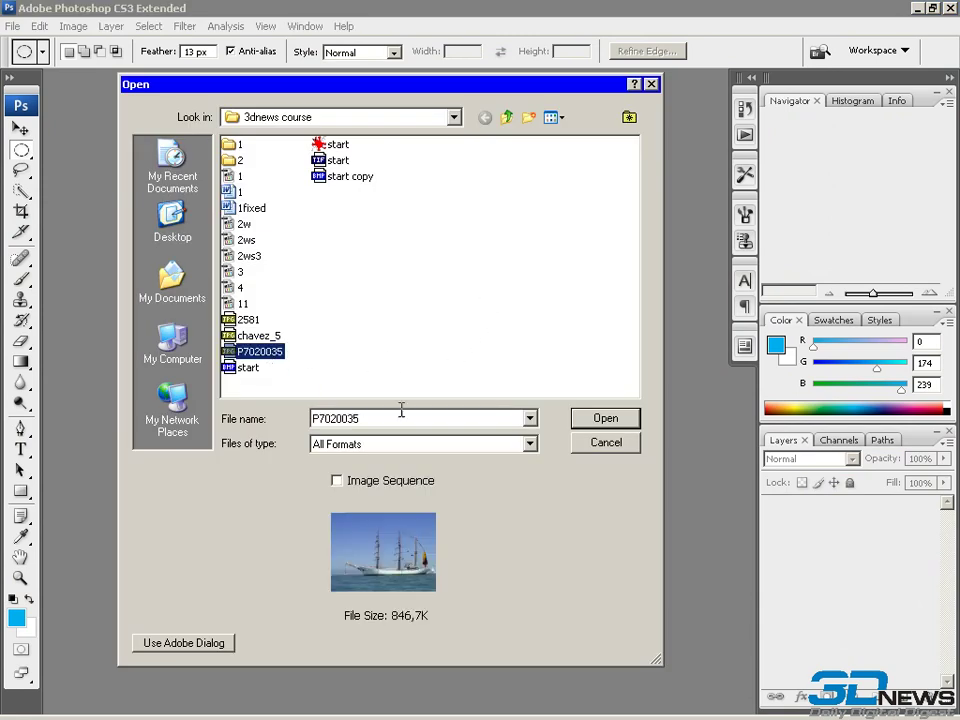
ctrl+click(268, 336)
click(600, 424)
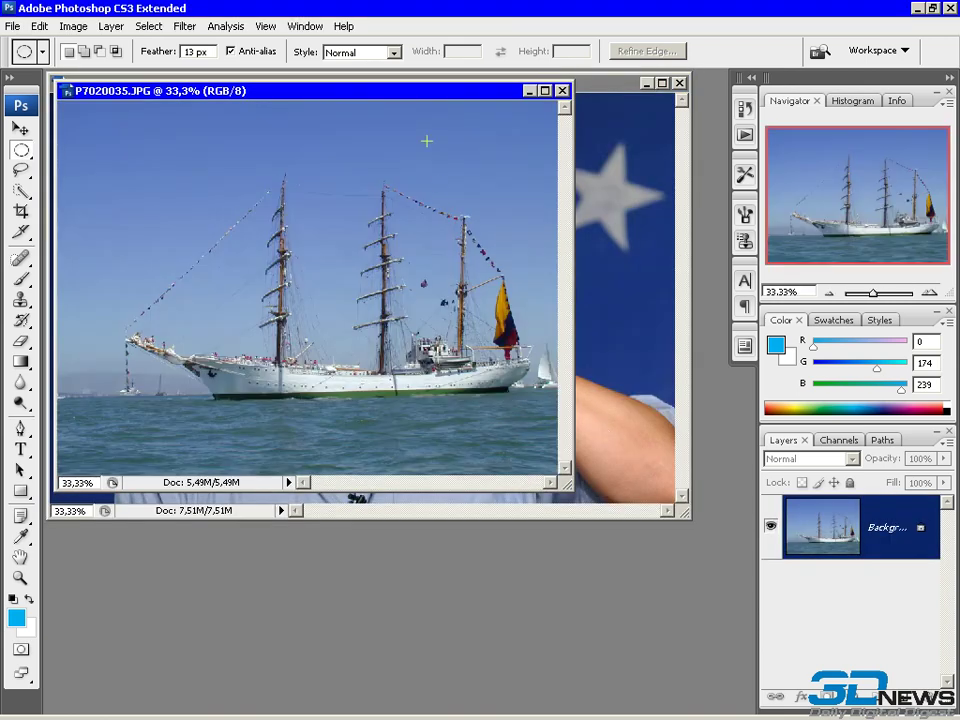
Step: Bring chavez_5.jpg to the front from the Window menu and shrink its window
click(306, 27)
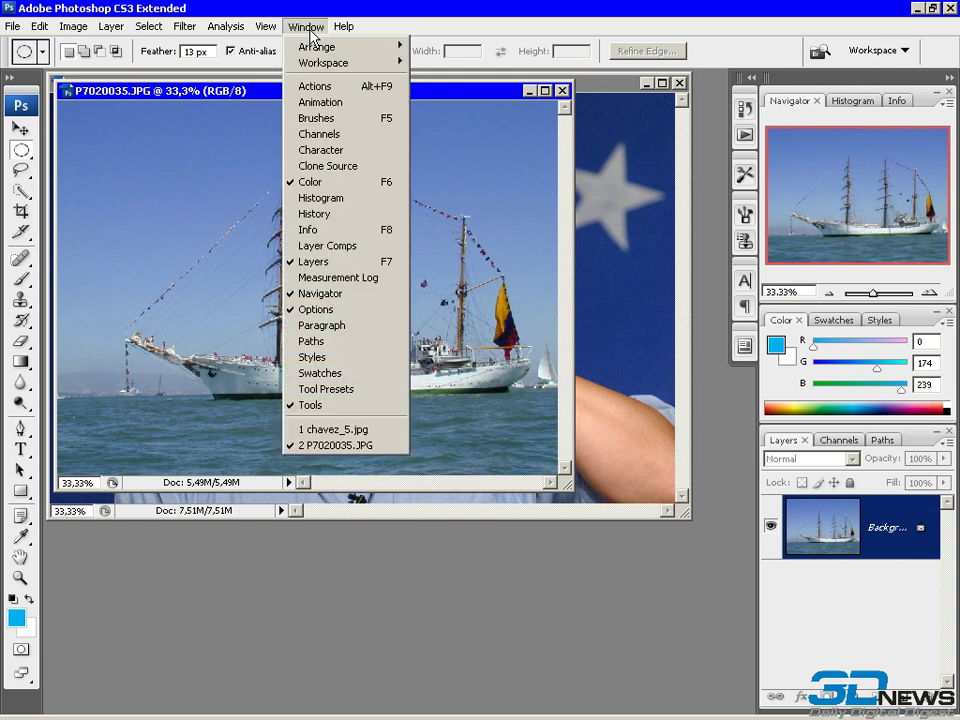
click(393, 433)
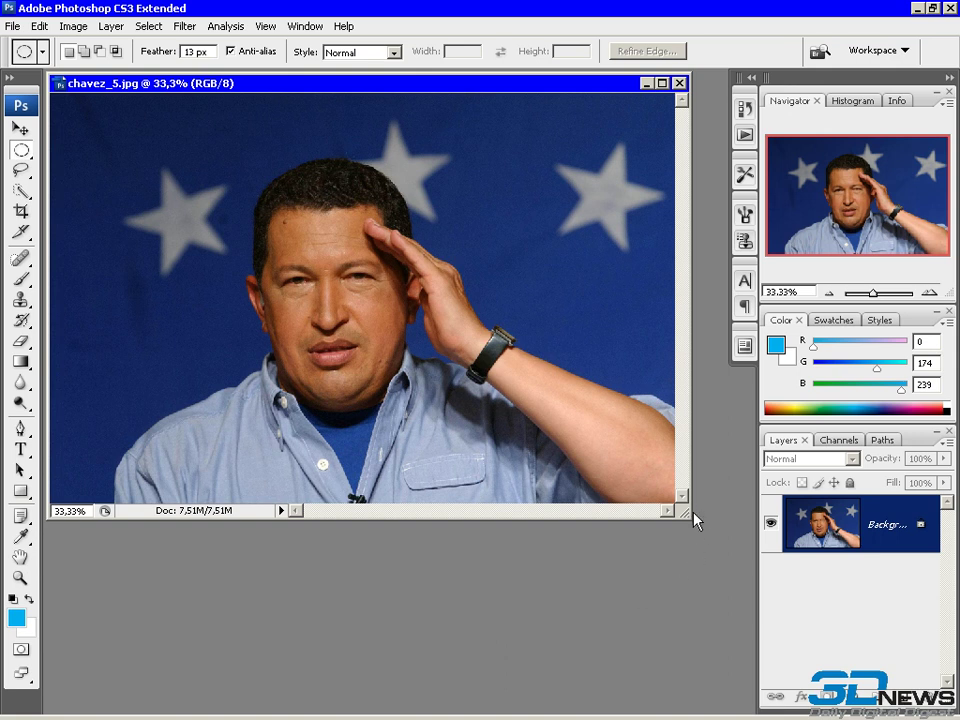
drag(682, 512, 524, 382)
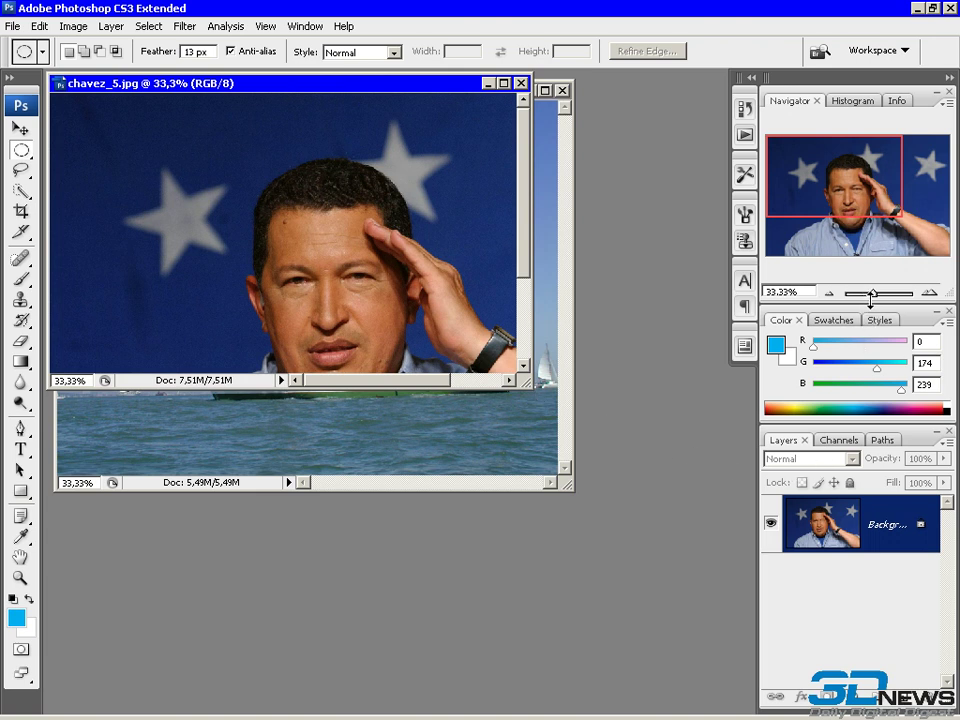
Step: Zoom the portrait to 78%, then onto the forehead, and enlarge its window to fill the workspace
double_click(776, 288)
text(78)
key(Return)
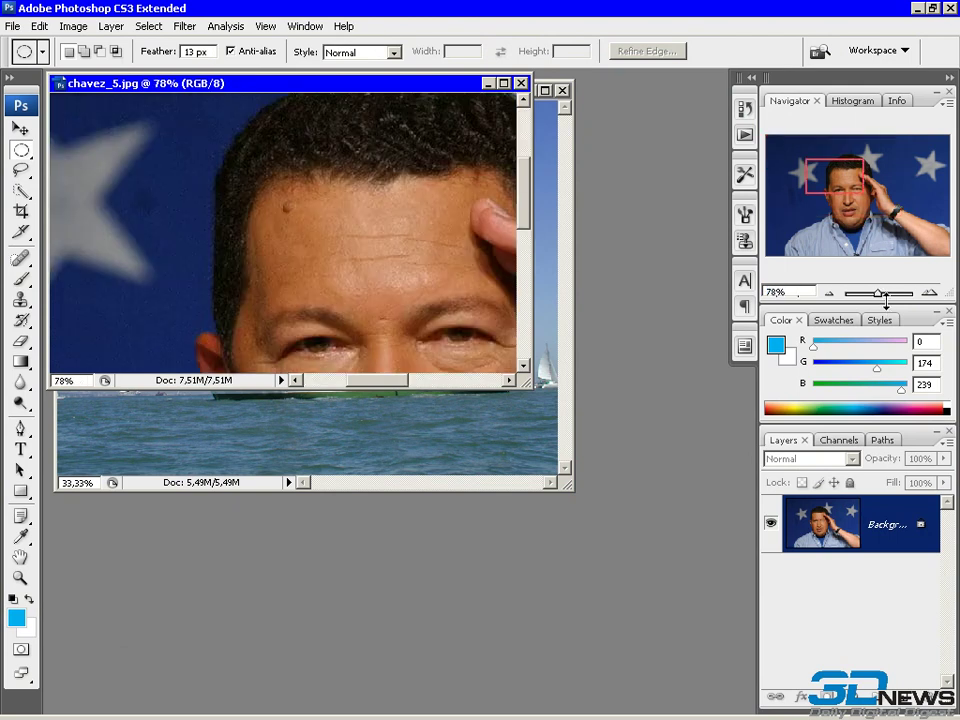
mouse_move(877, 293)
mouse_down()
mouse_move(895, 295)
mouse_move(878, 295)
mouse_up()
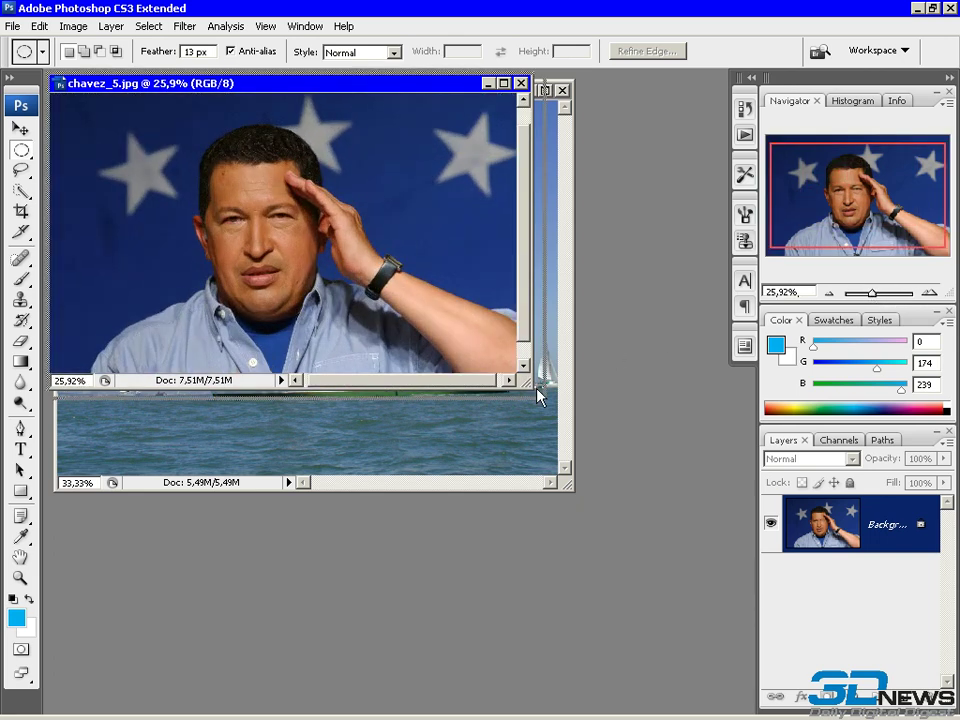
drag(537, 396, 760, 585)
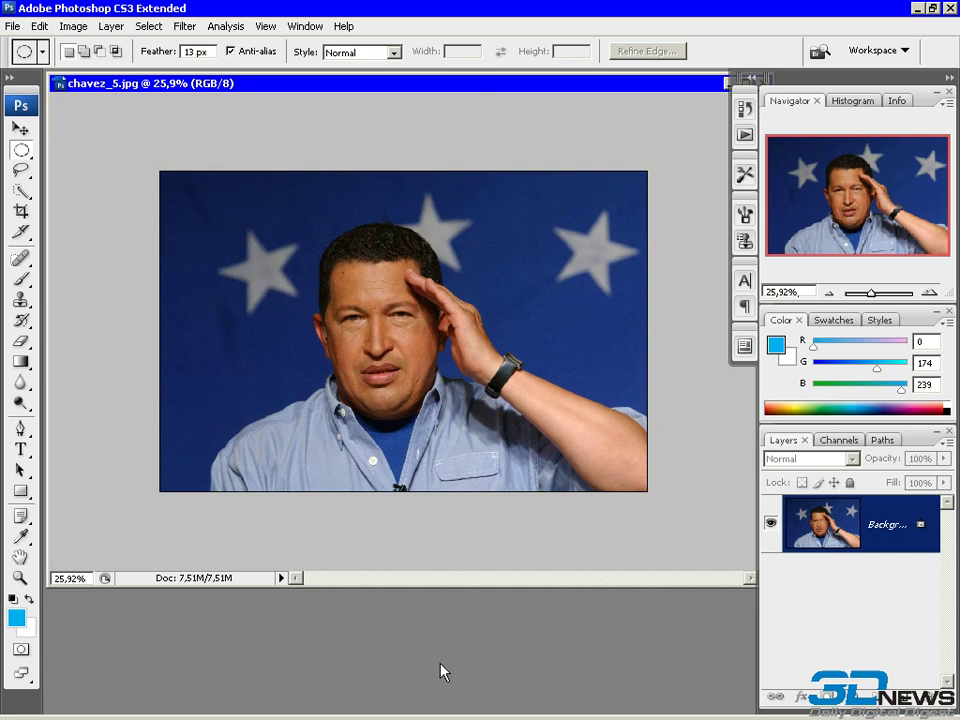
click(40, 26)
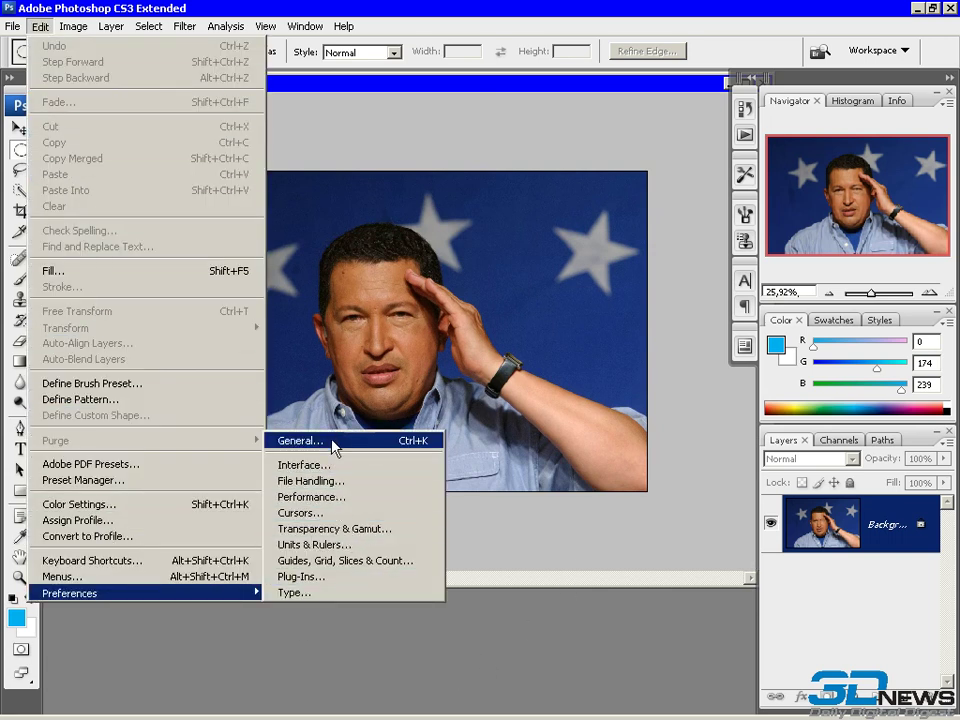
click(336, 440)
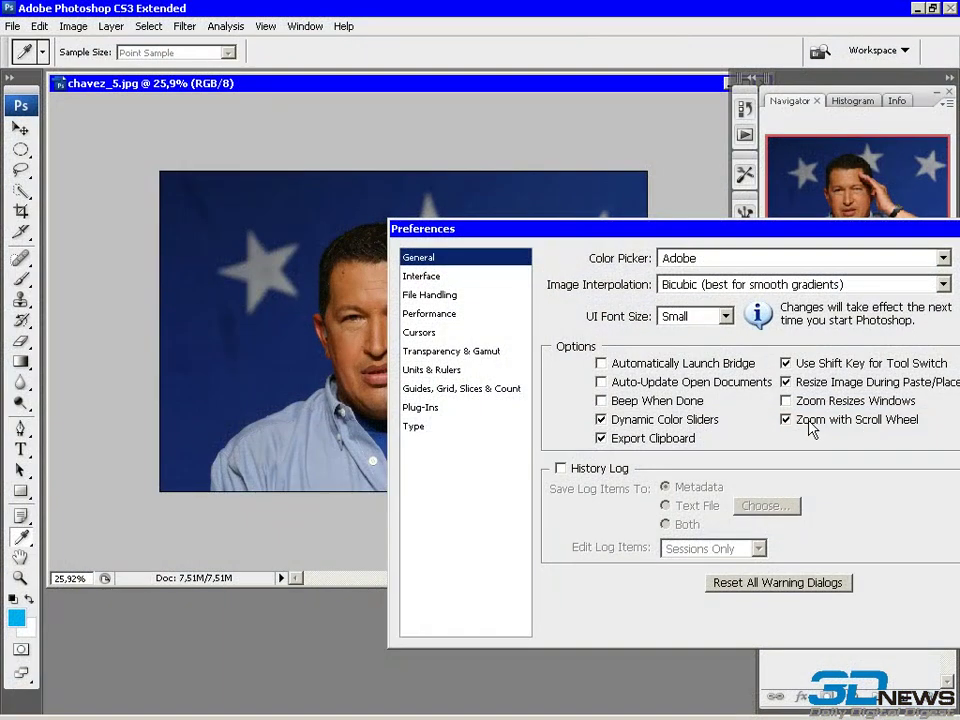
drag(858, 229, 720, 221)
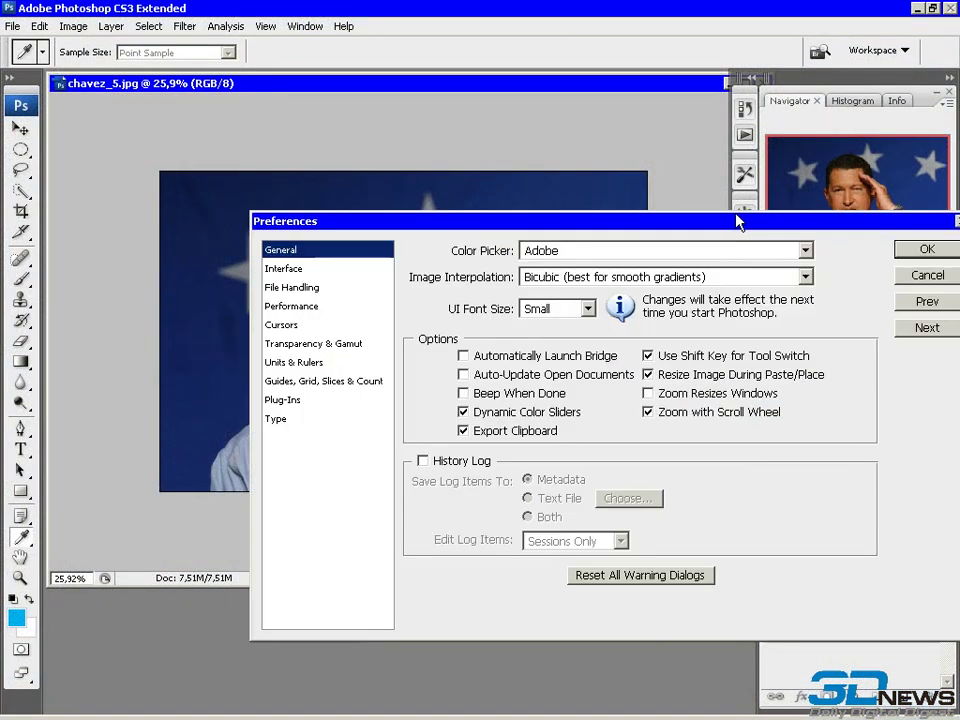
click(927, 249)
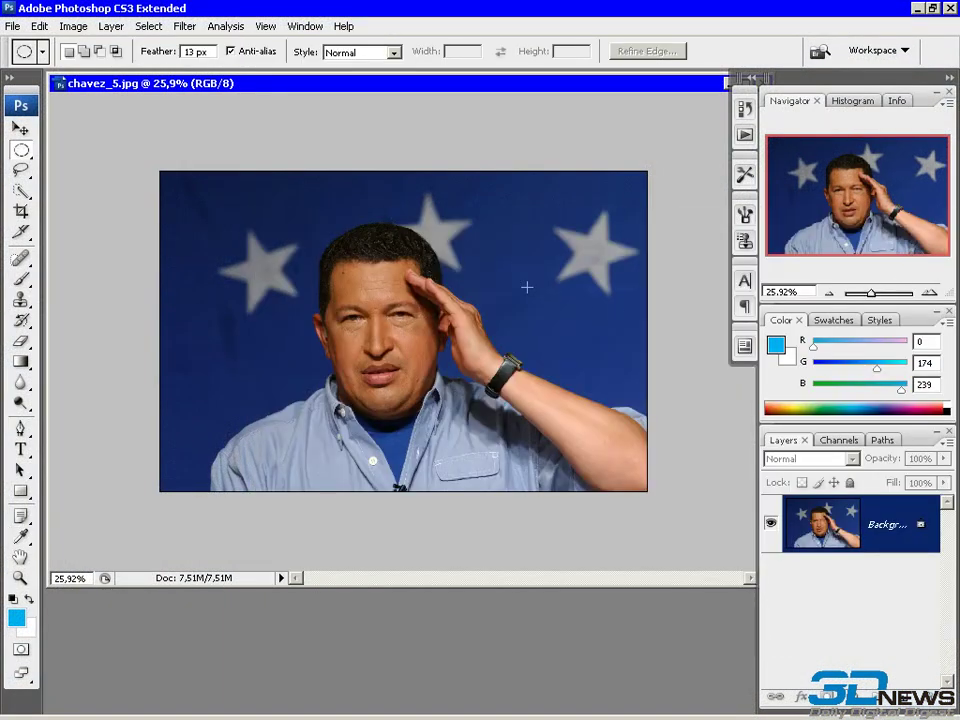
scroll(520, 286, down, 1)
scroll(520, 286, up, 10)
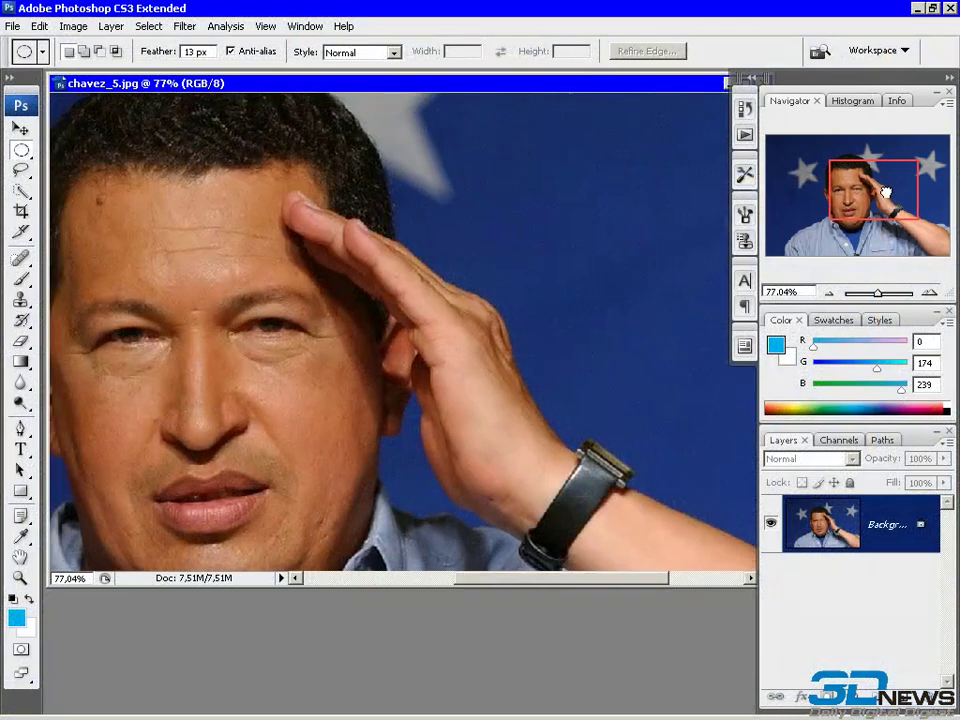
Step: Pan the zoomed 77% view up toward the man's forehead
mouse_move(887, 191)
mouse_down()
mouse_move(843, 168)
mouse_move(801, 178)
mouse_move(799, 276)
mouse_move(893, 261)
mouse_move(873, 195)
mouse_up()
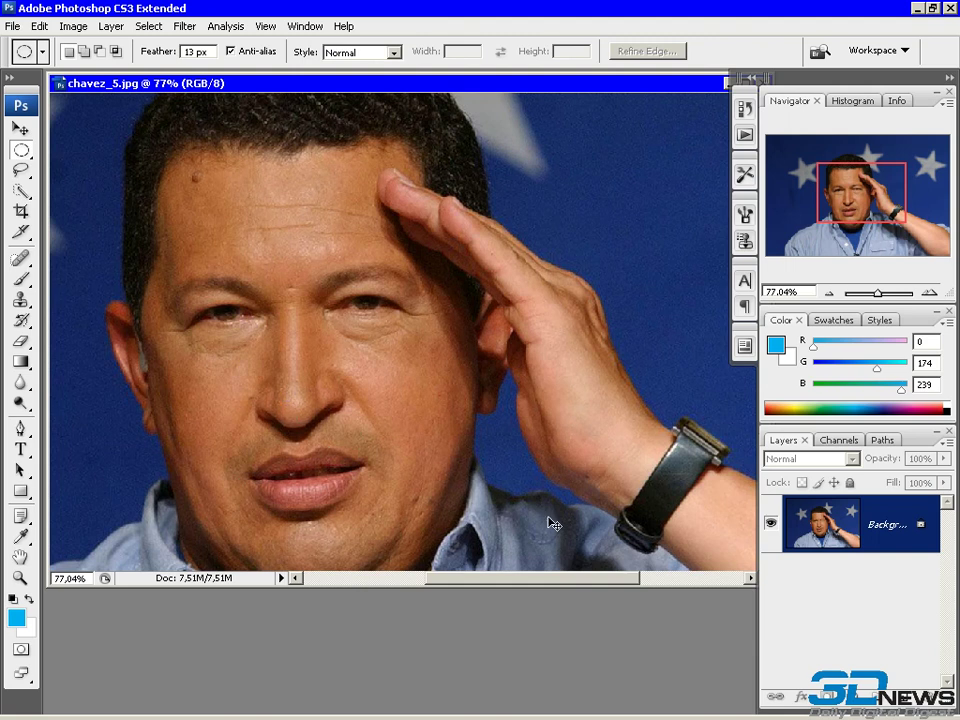
key(ctrl+u)
Step: Apply a +71 hue shift for green skin, then show and enlarge the History panel
drag(708, 361, 759, 361)
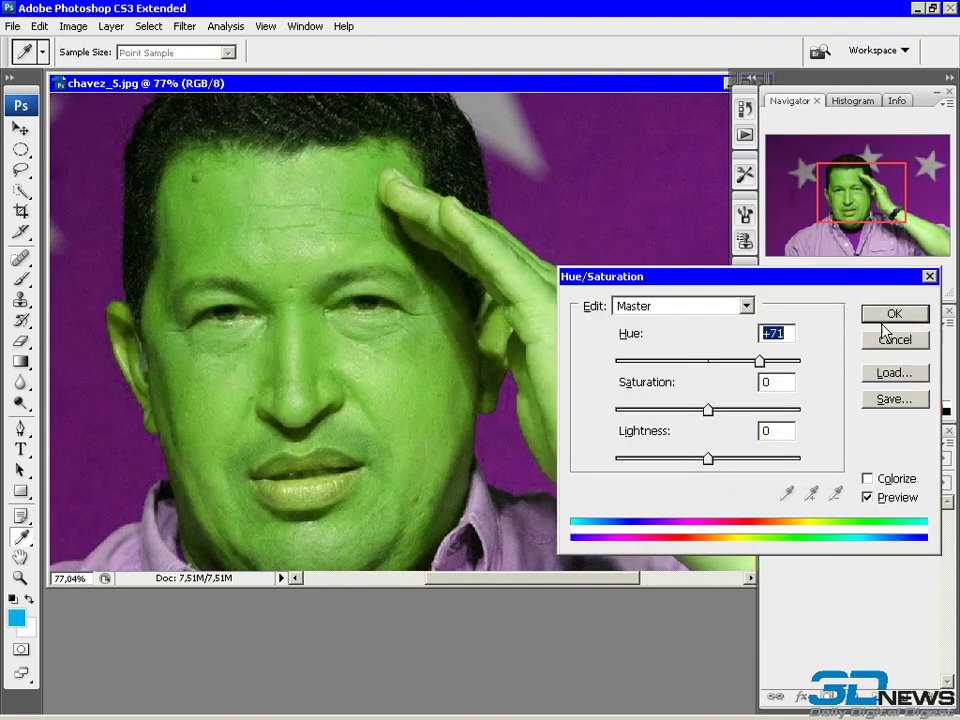
click(884, 315)
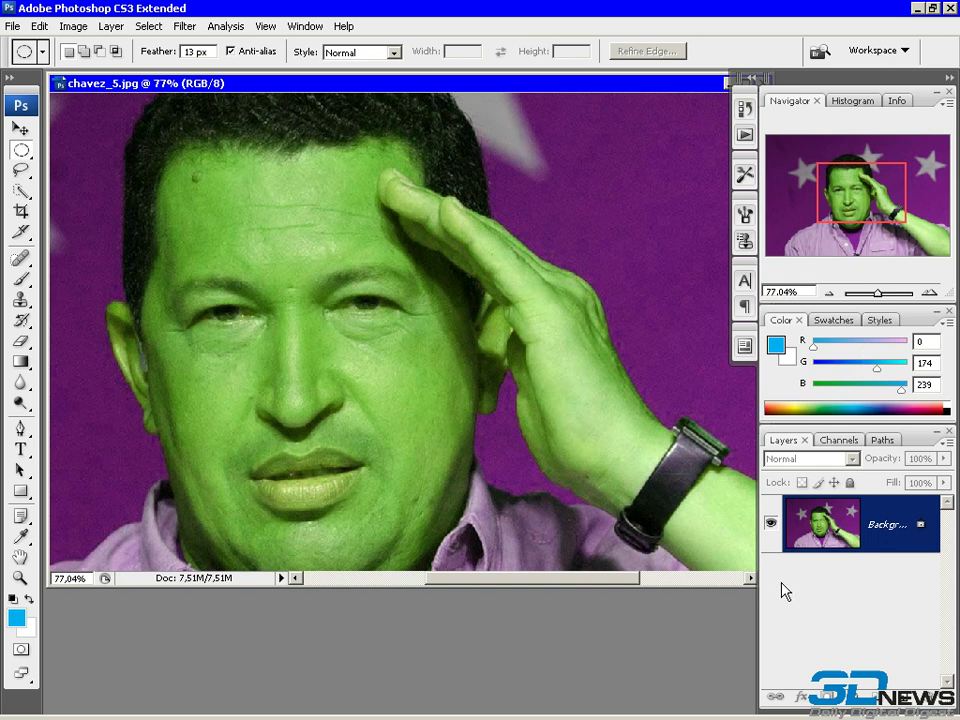
click(744, 110)
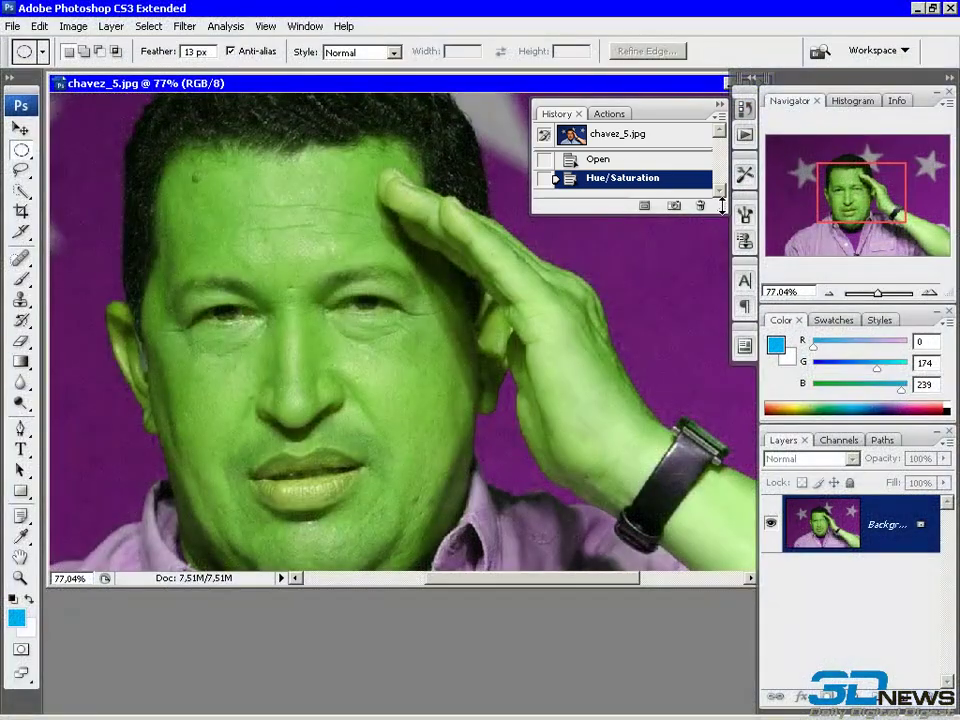
drag(722, 205, 730, 314)
Step: Step back and forth between the Open and Hue/Saturation history states
key(ctrl+z)
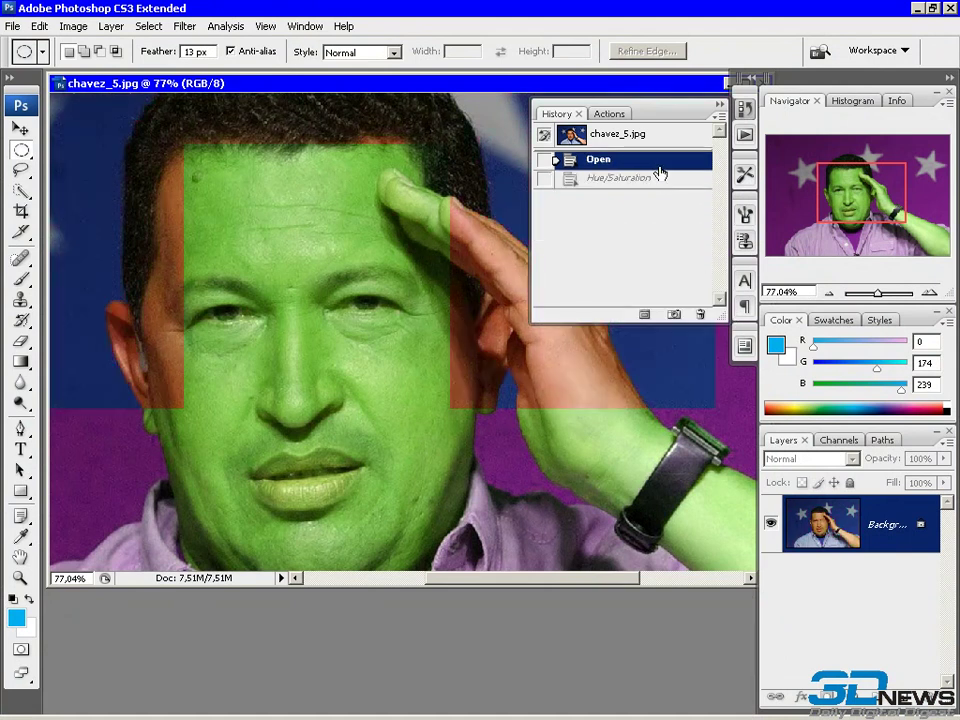
key(ctrl+z)
click(654, 162)
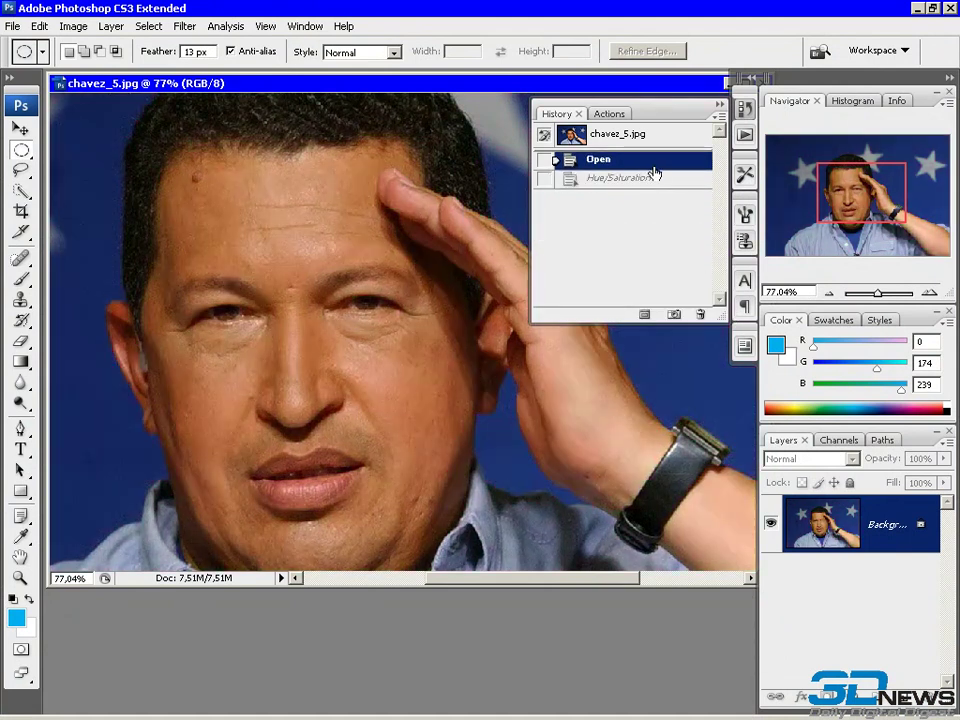
click(656, 180)
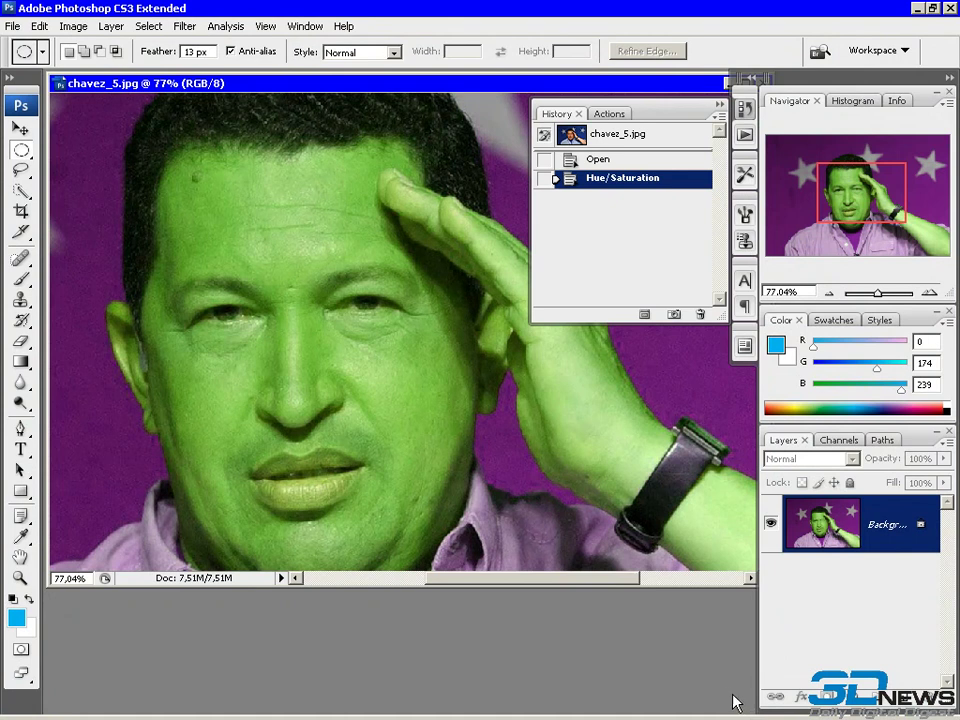
click(40, 26)
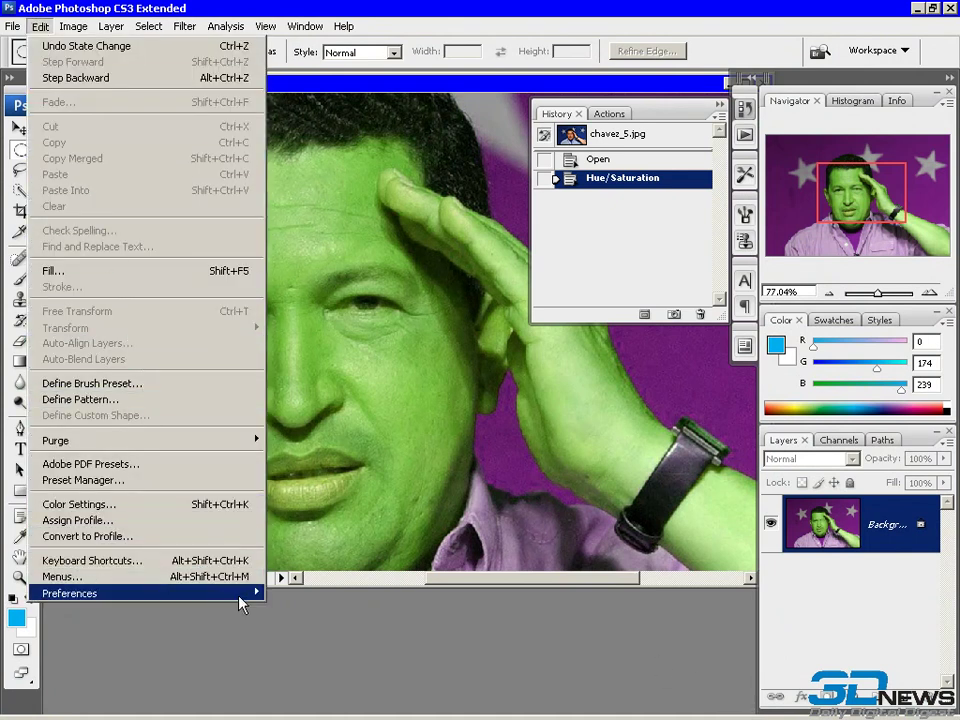
mouse_move(70, 593)
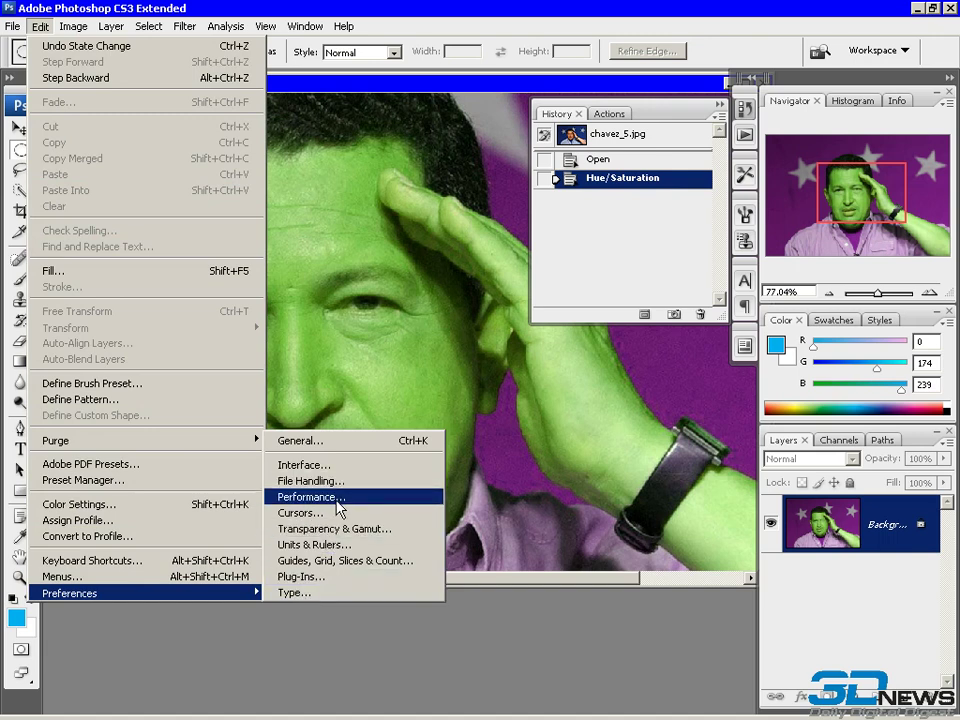
Step: Open Performance preferences showing 20 history states and 6 cache levels
click(332, 497)
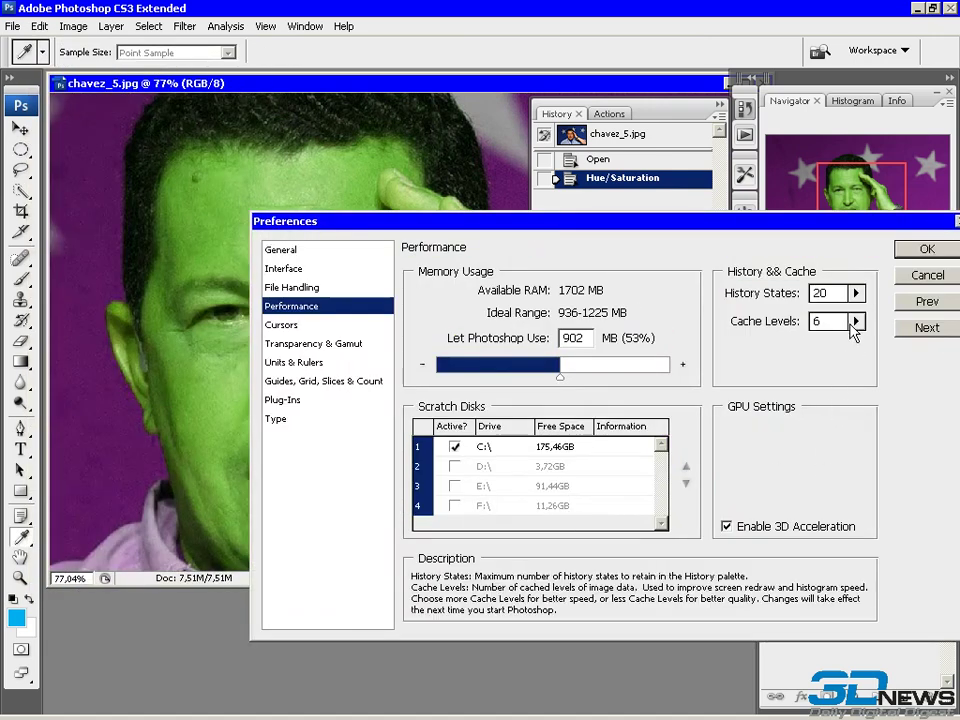